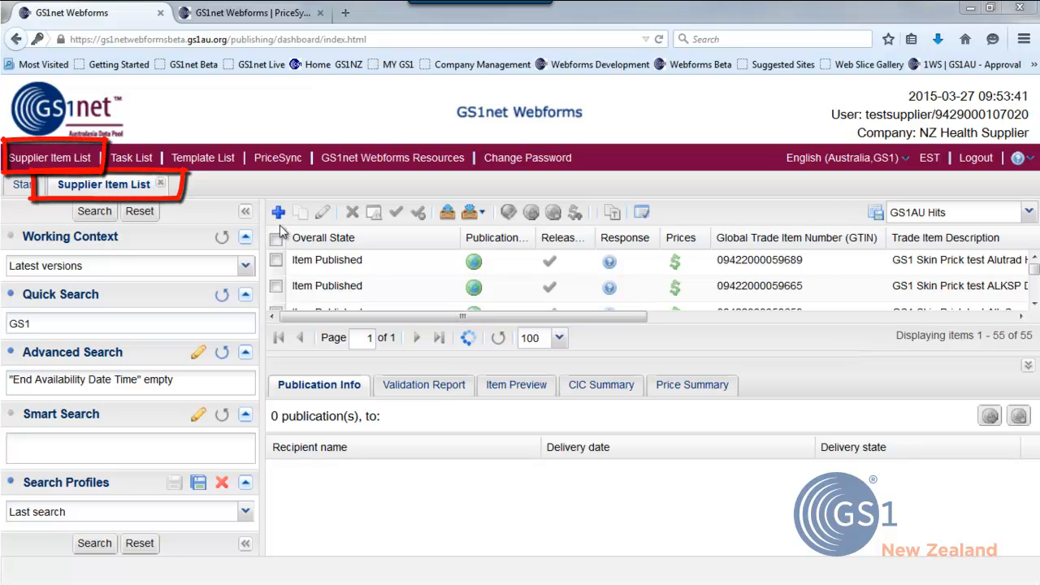
# Filter the supplier item list with the quick search text GS1 and the No end date search profile
pyautogui.moveTo(657, 356); pyautogui.dragTo(638, 424)
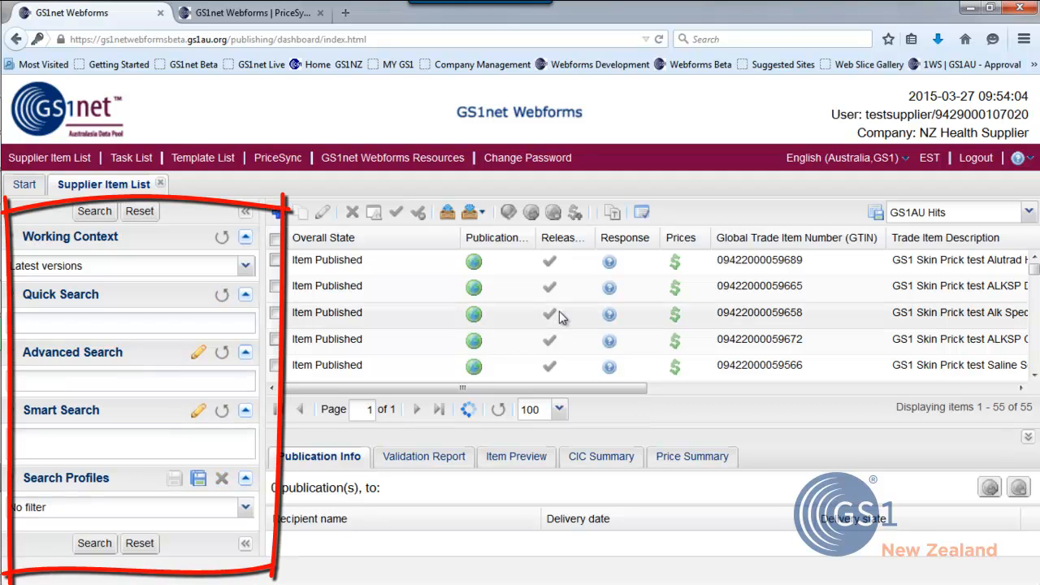
pyautogui.moveTo(263, 277); pyautogui.dragTo(181, 270)
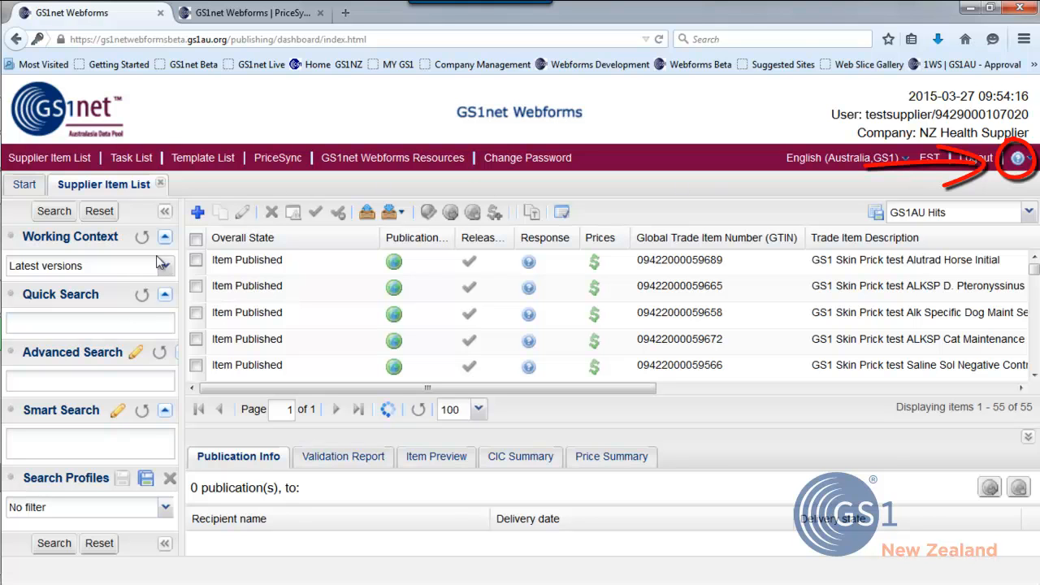
pyautogui.click(104, 328)
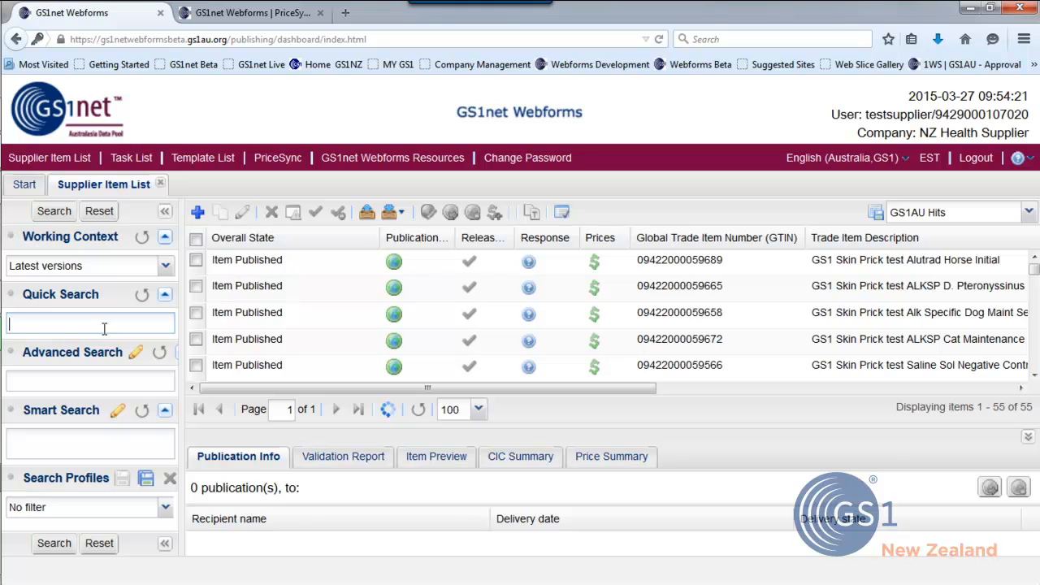
pyautogui.write('GS1')
pyautogui.click(165, 507)
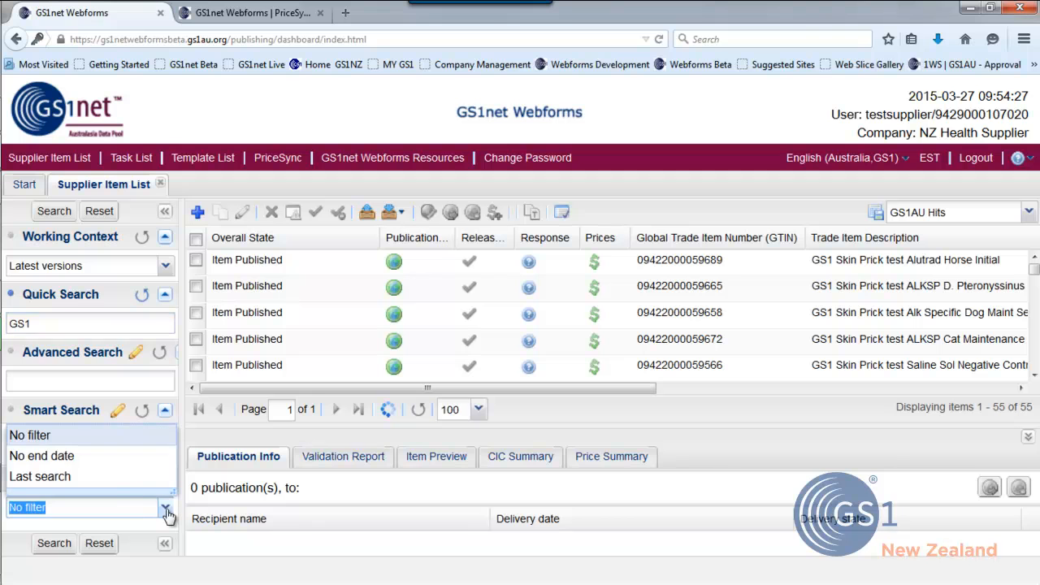
pyautogui.click(95, 467)
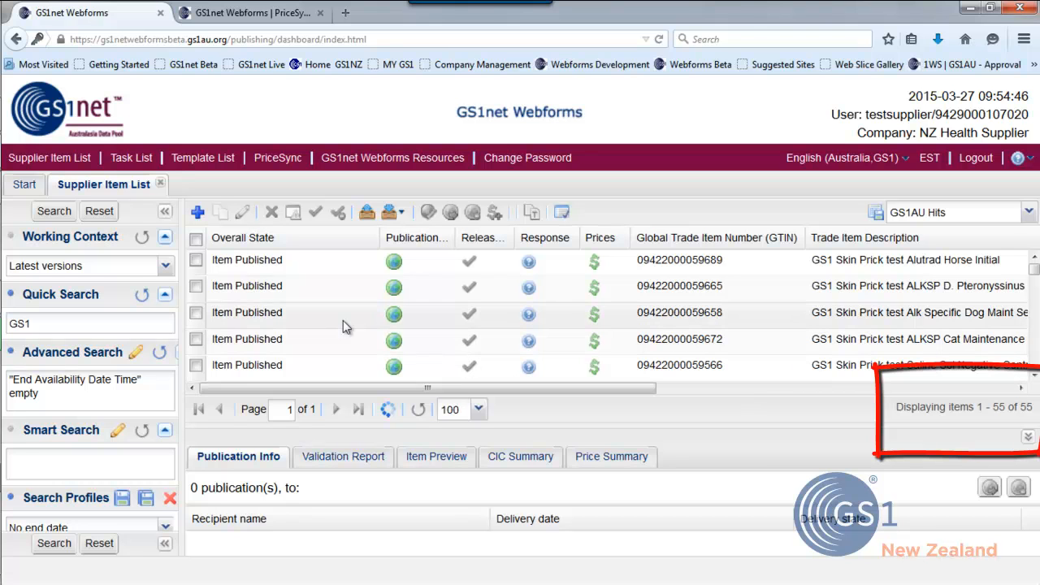
# Select all items on the page and open the Item Download Excel options
pyautogui.click(196, 240)
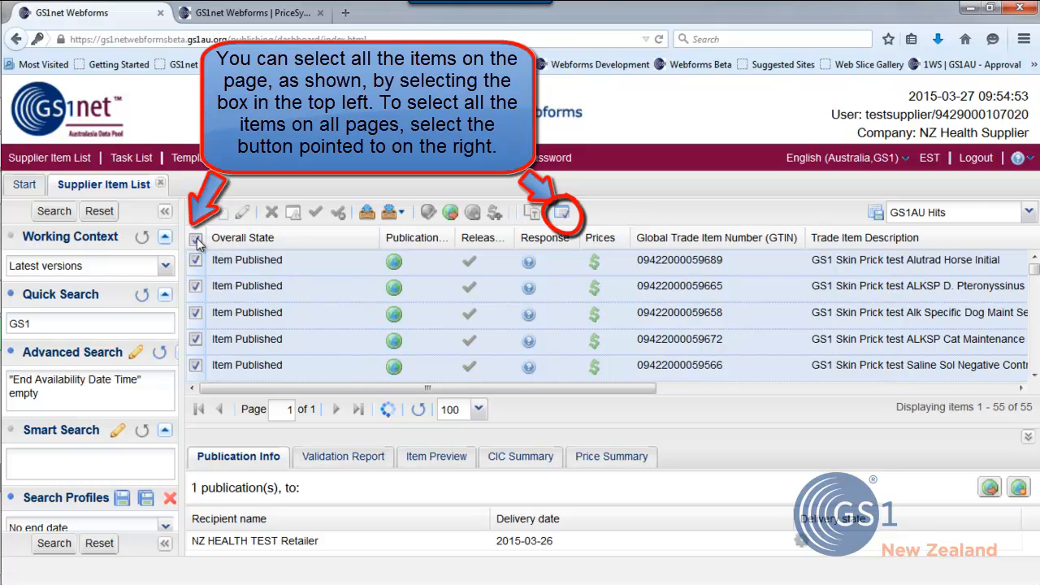
pyautogui.click(390, 218)
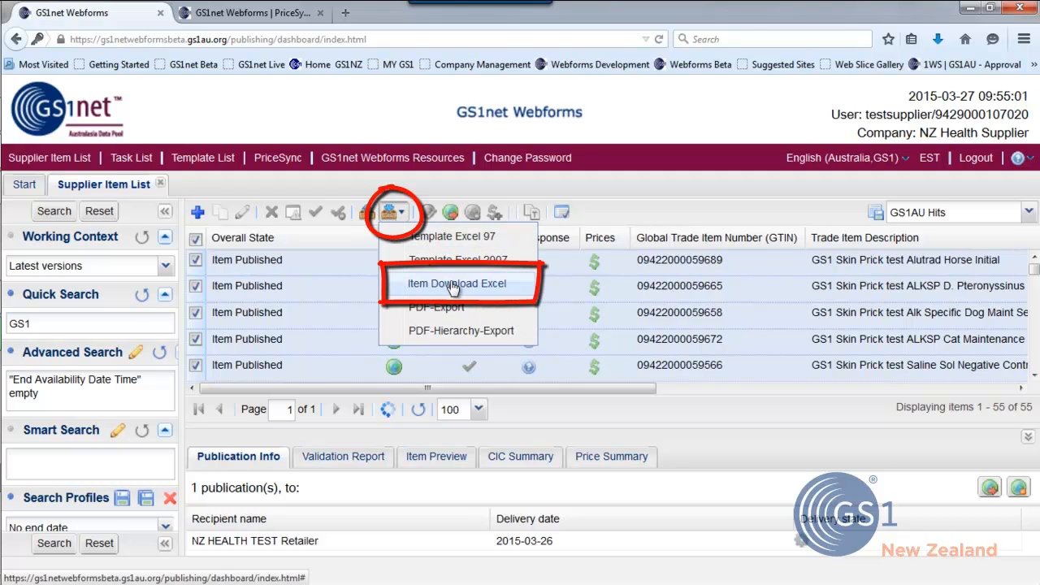
pyautogui.click(454, 285)
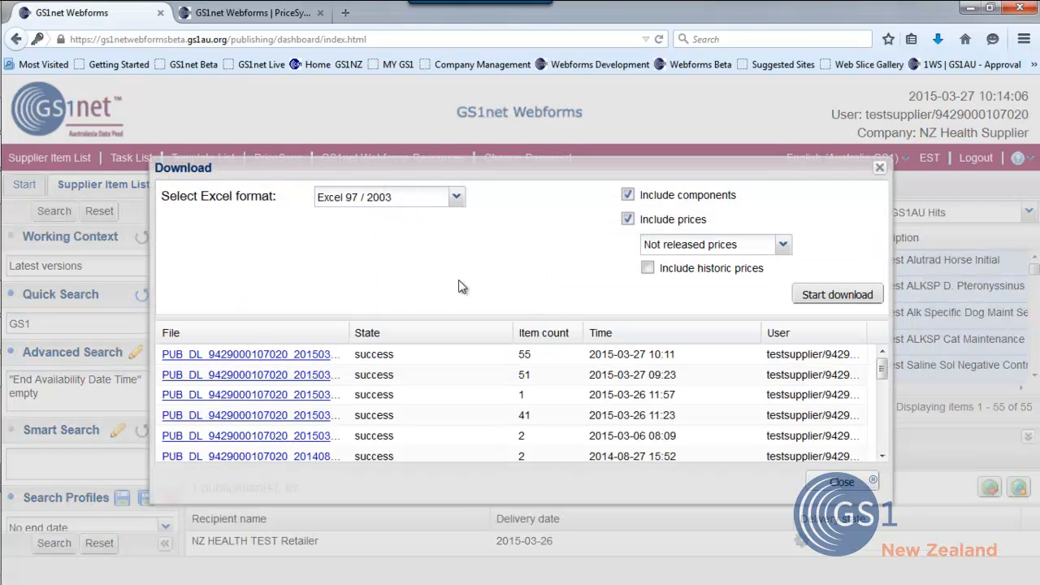
# Start an Excel 97 / 2003 download without components that includes released prices and no historic prices
pyautogui.click(458, 199)
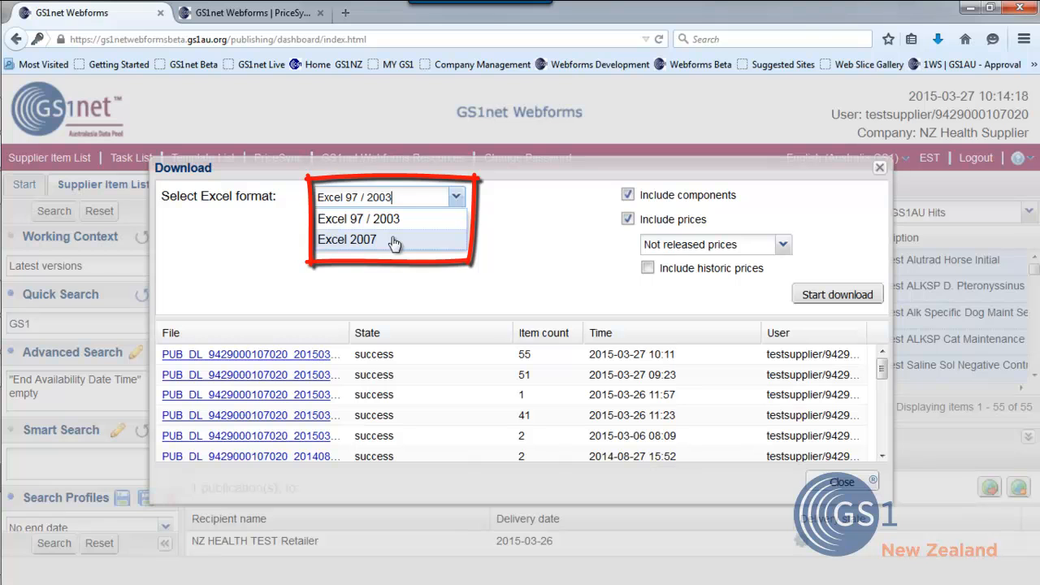
pyautogui.click(628, 219)
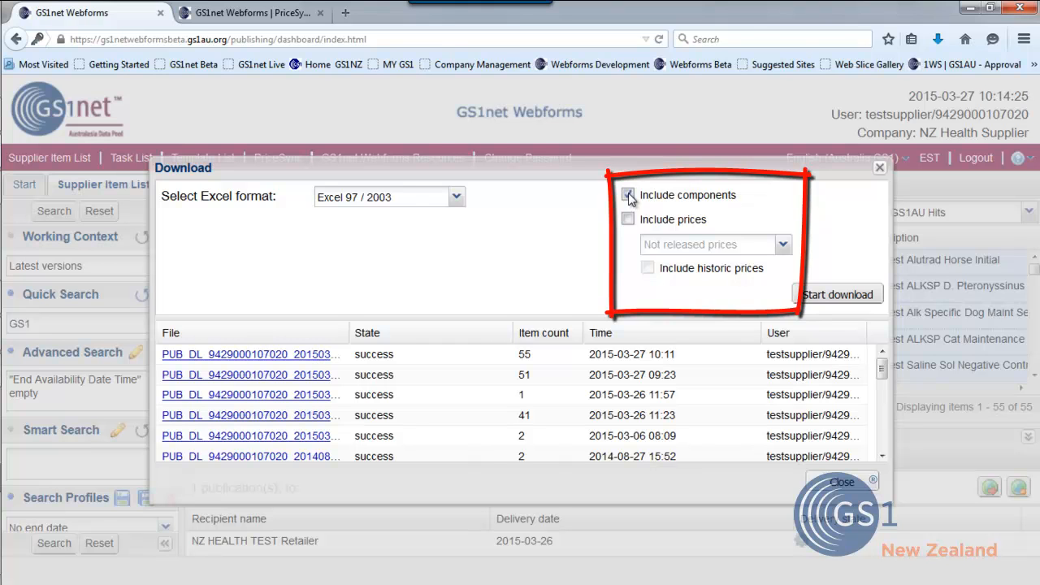
pyautogui.click(628, 196)
pyautogui.click(629, 219)
pyautogui.click(784, 245)
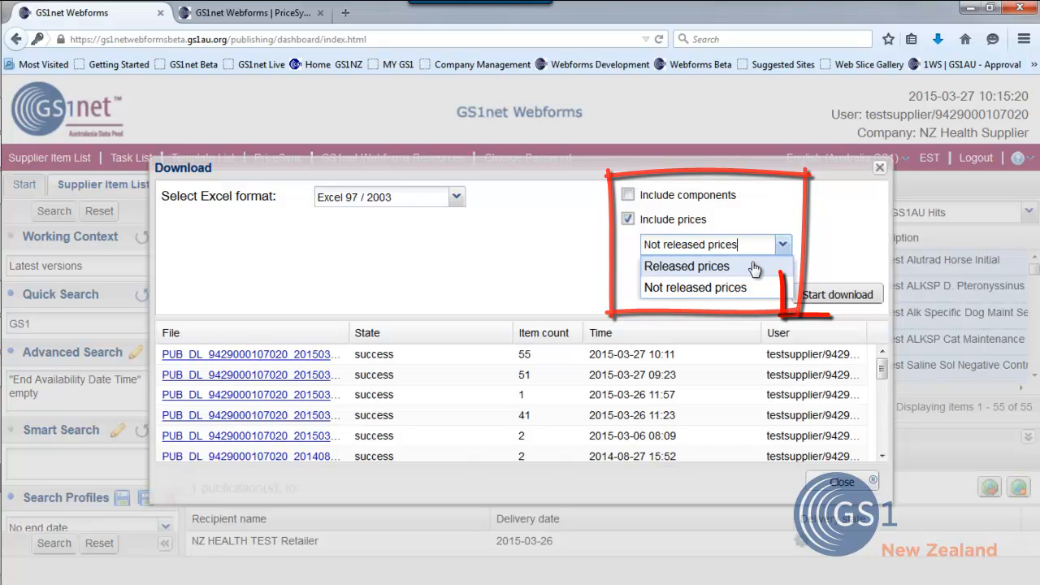
pyautogui.click(755, 267)
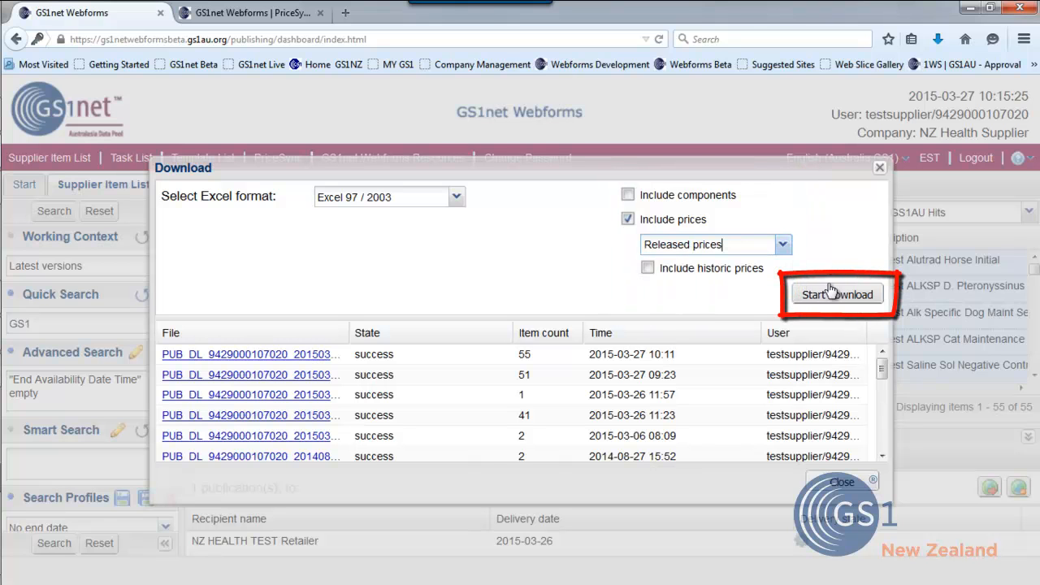
pyautogui.click(835, 297)
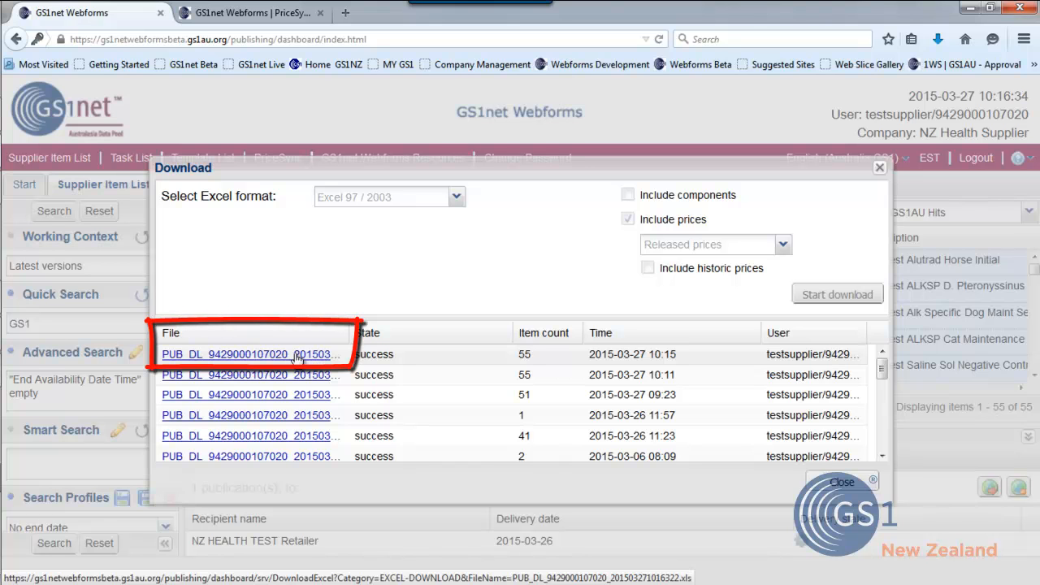
# Open the newest download file in Microsoft Excel and delete every sheet except Prices(4)
pyautogui.click(297, 358)
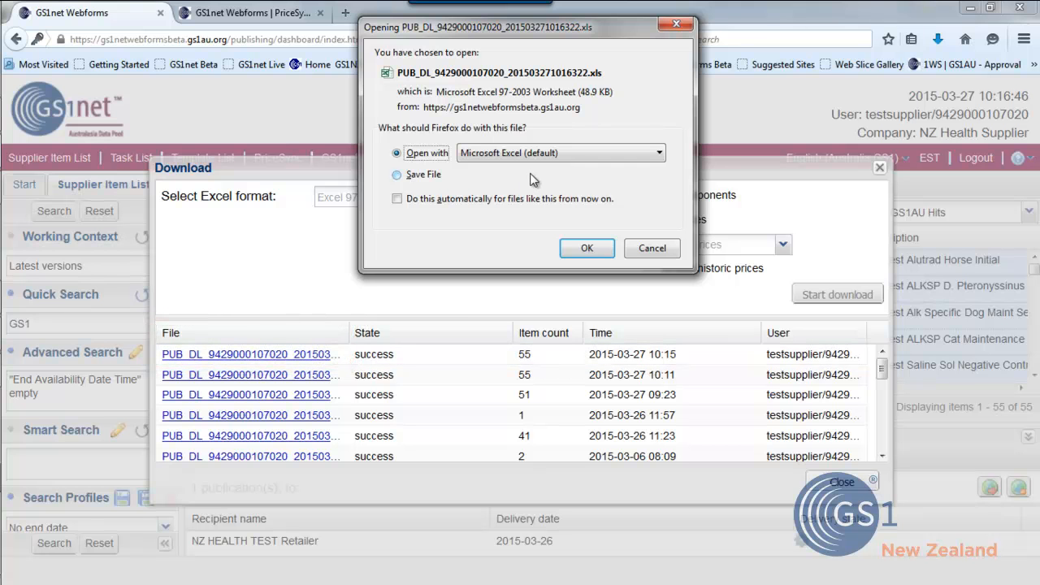
pyautogui.click(587, 248)
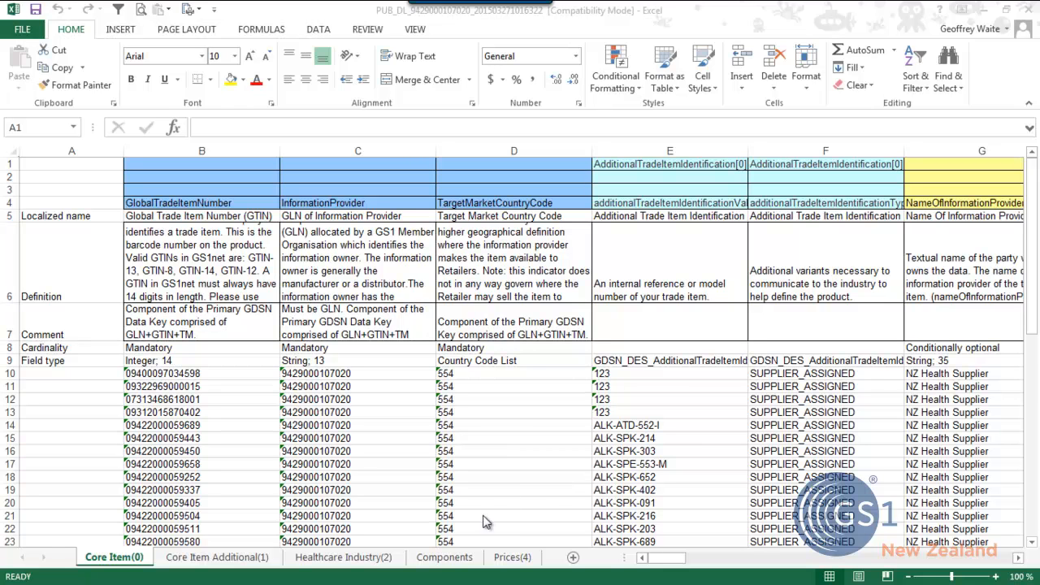
pyautogui.click(447, 559)
pyautogui.keyDown('shift'); pyautogui.click(447, 559); pyautogui.keyUp('shift')
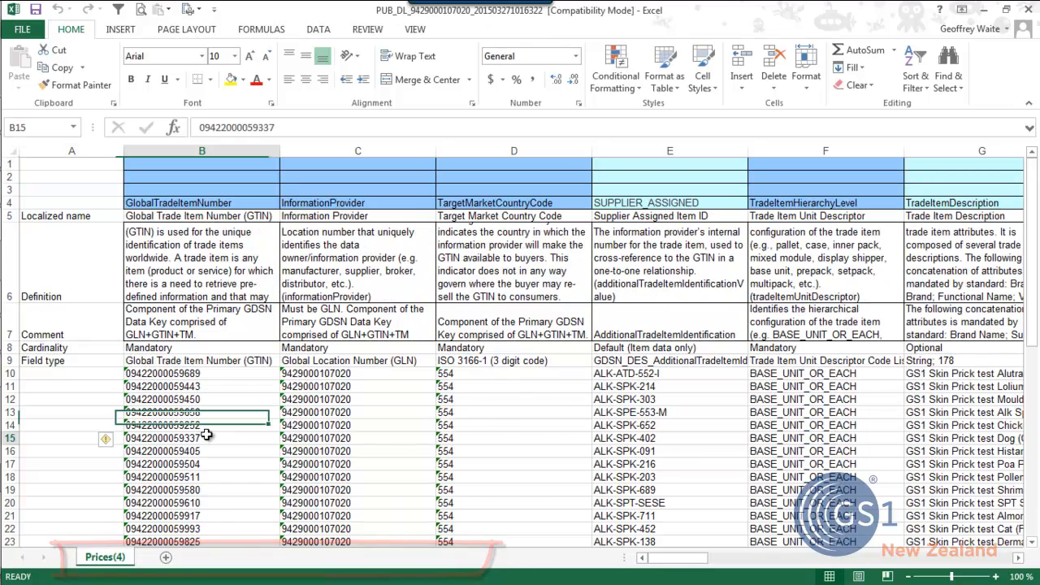
# Copy the price rows 10 to 60 and paste the duplicate set starting at row 62
pyautogui.click(208, 437)
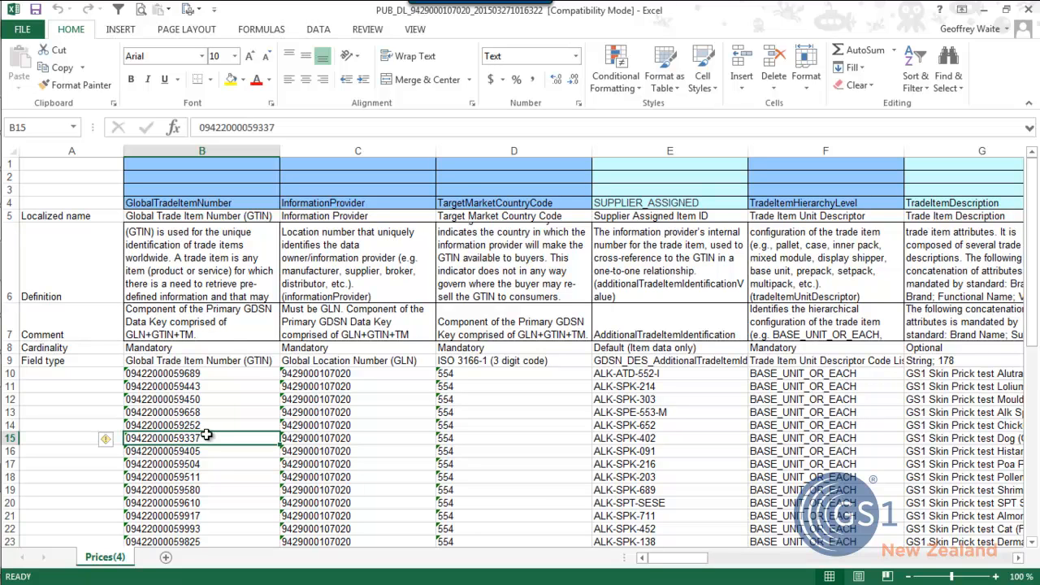
pyautogui.click(170, 401)
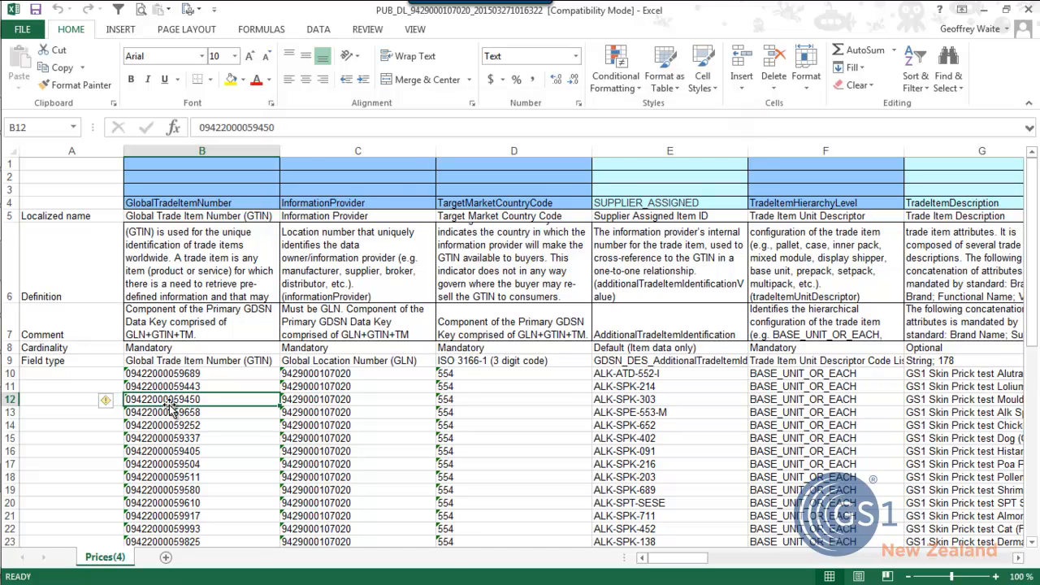
pyautogui.moveTo(11, 374); pyautogui.dragTo(42, 521)
pyautogui.hotkey('ctrl', 'c')
pyautogui.scroll(-1, 41, 487)
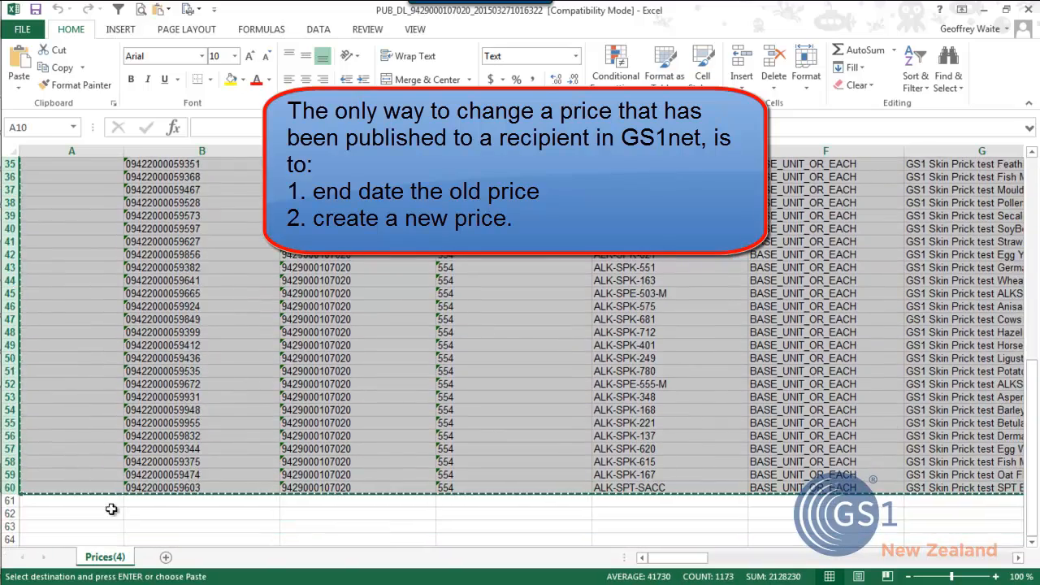
pyautogui.click(7, 514)
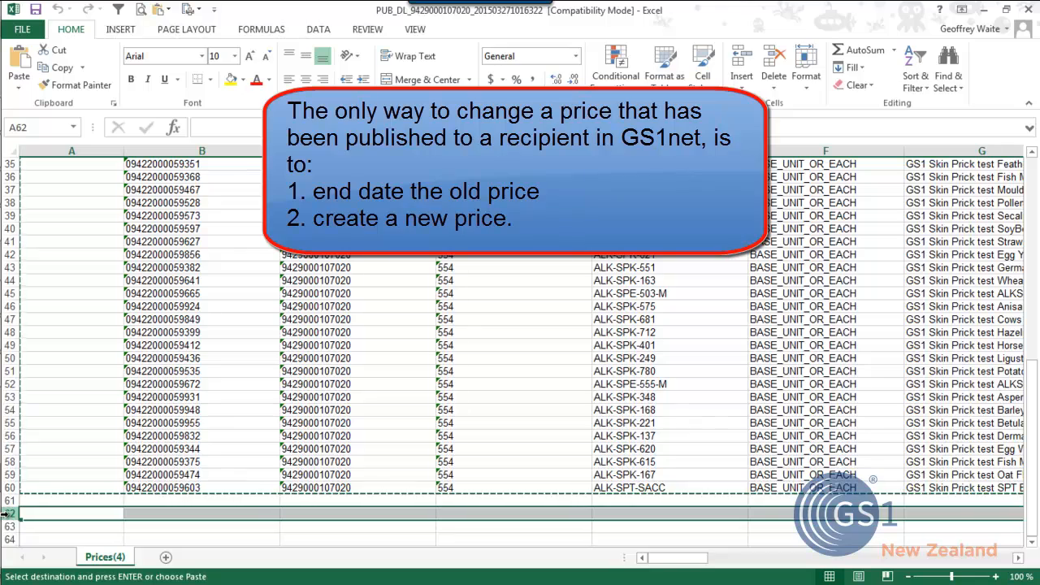
pyautogui.hotkey('ctrl', 'v')
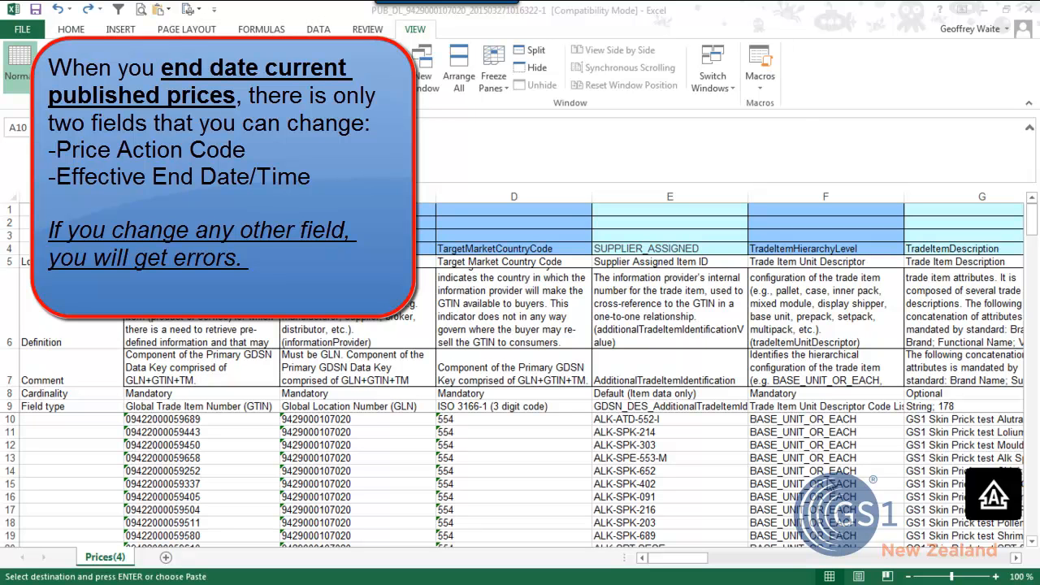
# Set the Price Action Code to CHANGE for the original price rows 10 to 60
pyautogui.click(908, 553)
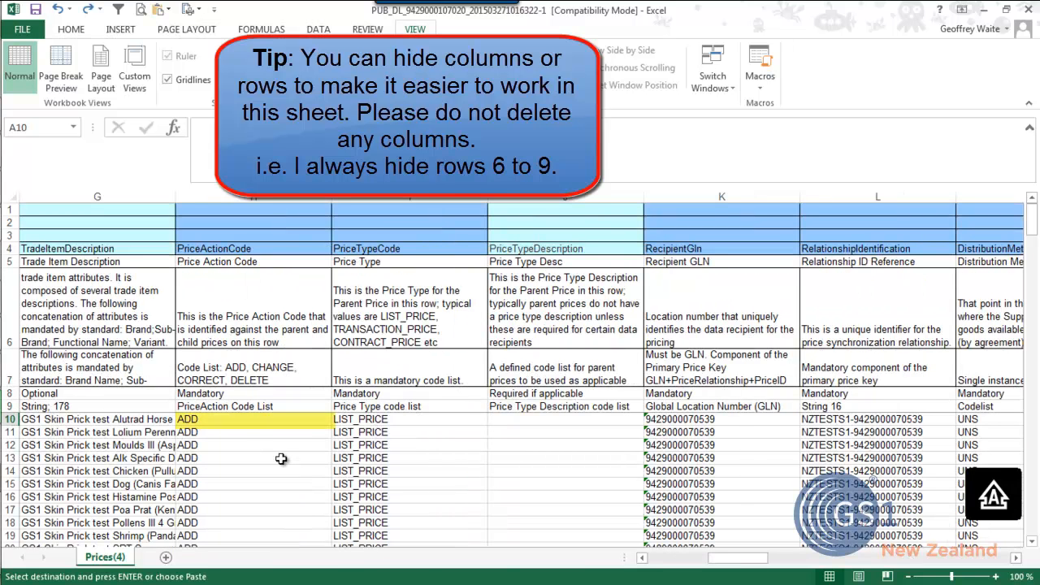
pyautogui.click(229, 419)
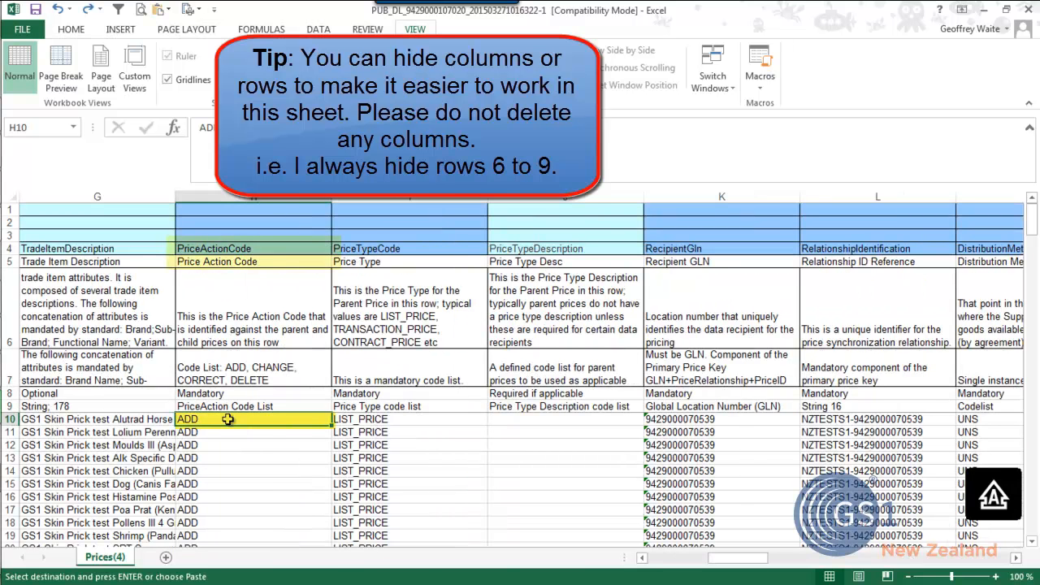
pyautogui.click(229, 370)
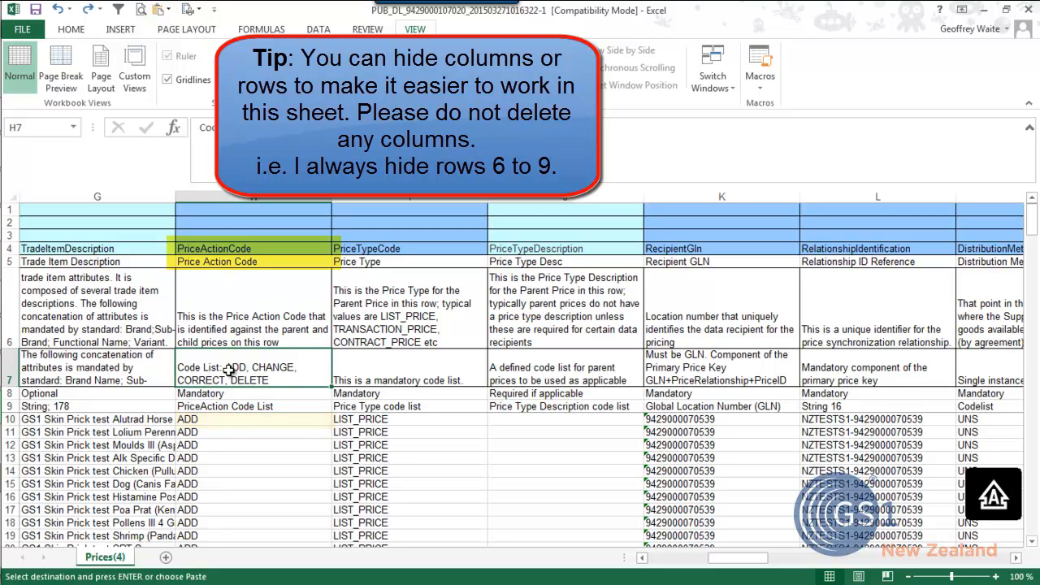
pyautogui.press('Down')
pyautogui.press('Down')
pyautogui.press('Down')
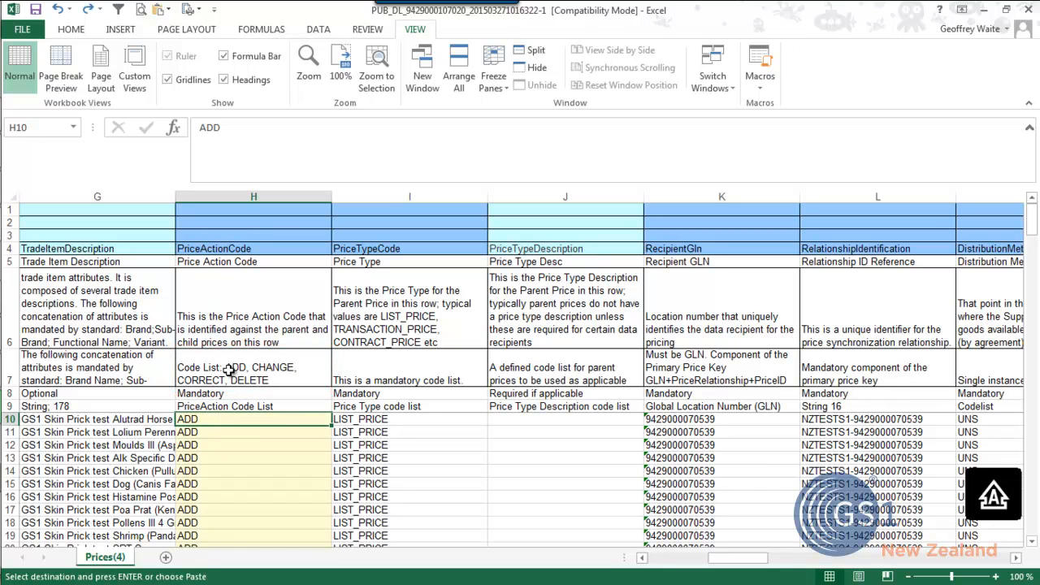
pyautogui.write('CHANGE')
pyautogui.press('Return')
pyautogui.doubleClick(332, 426)
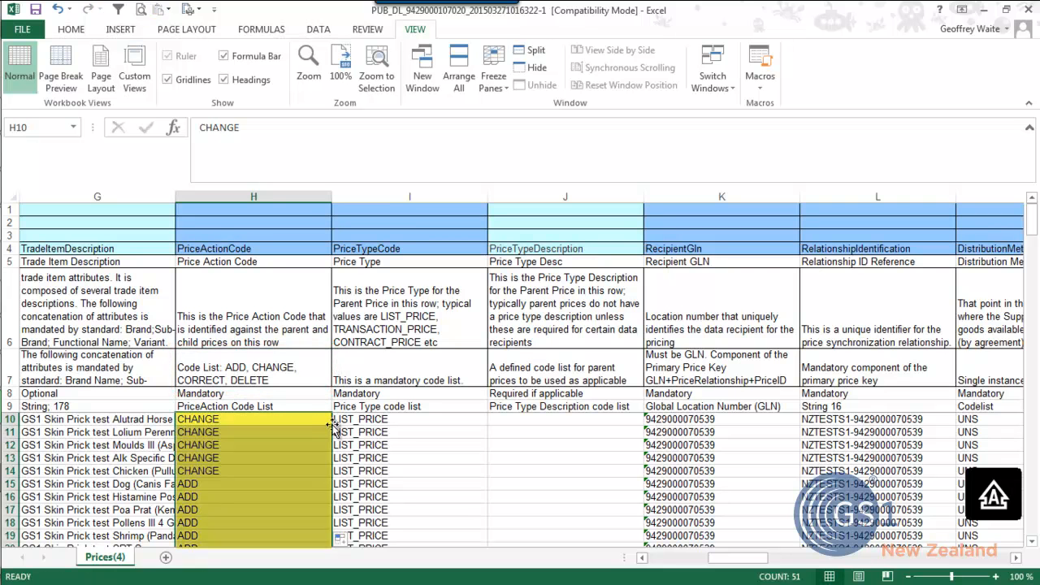
pyautogui.click(307, 418)
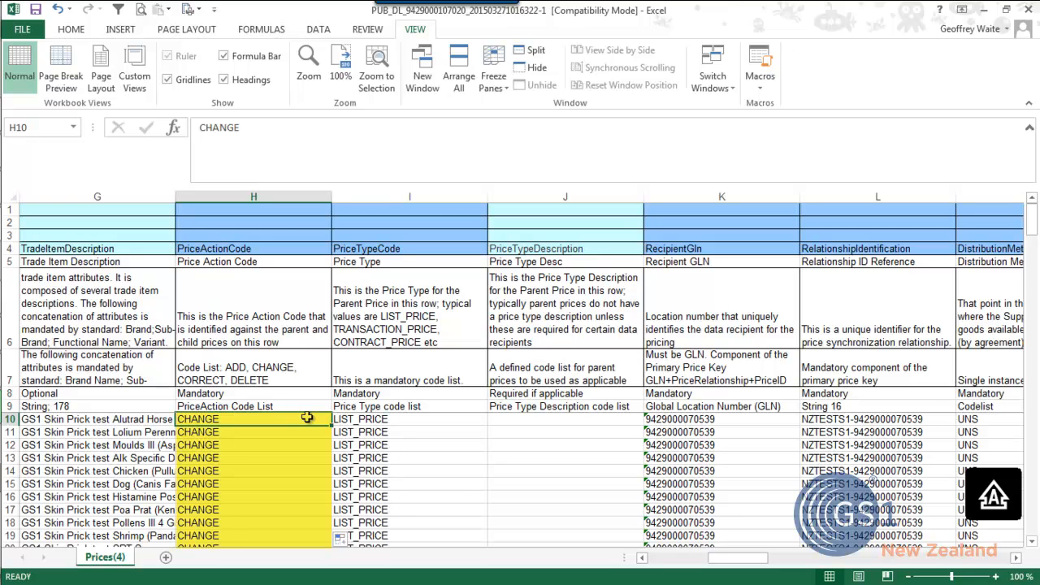
# Copy row 10's Start Date/Time into its End Date/Time cell and change the end date to 31/07/2015
pyautogui.press('Right')
pyautogui.press('Right')
pyautogui.press('Right')
pyautogui.press('Right')
pyautogui.press('Right')
pyautogui.press('Right')
pyautogui.press('Right')
pyautogui.press('Right')
pyautogui.press('Right')
pyautogui.press('Right')
pyautogui.press('Right')
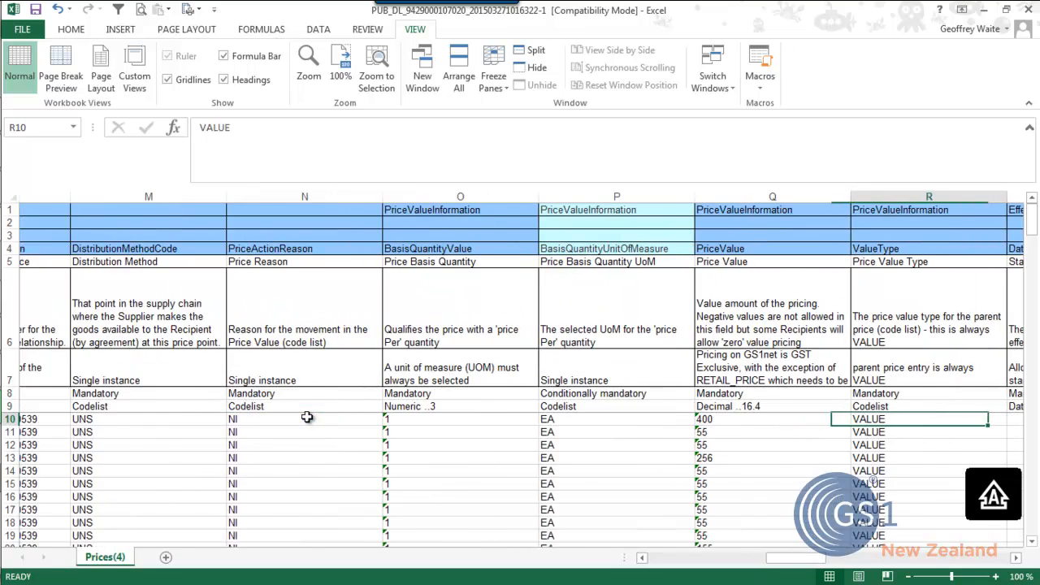
pyautogui.press('Right')
pyautogui.press('Right')
pyautogui.press('Left')
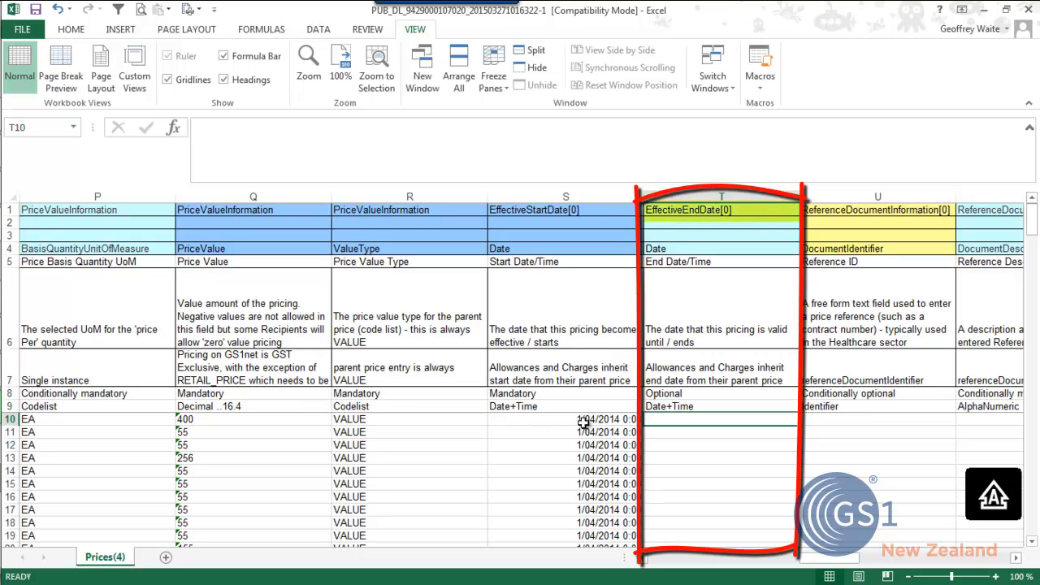
pyautogui.click(584, 423)
pyautogui.hotkey('ctrl', 'c')
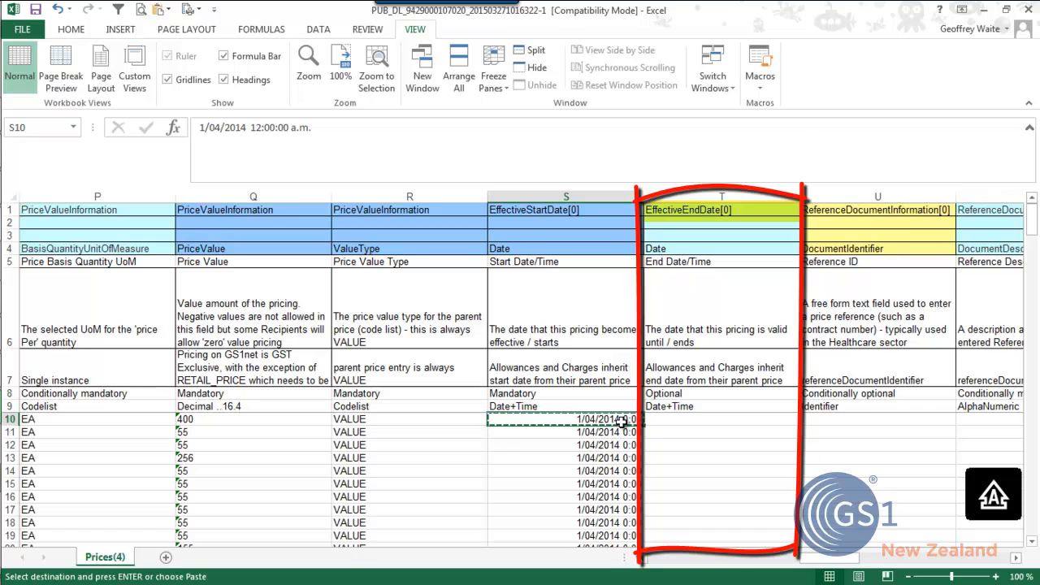
pyautogui.press('Escape')
pyautogui.hotkey('ctrl', 'c')
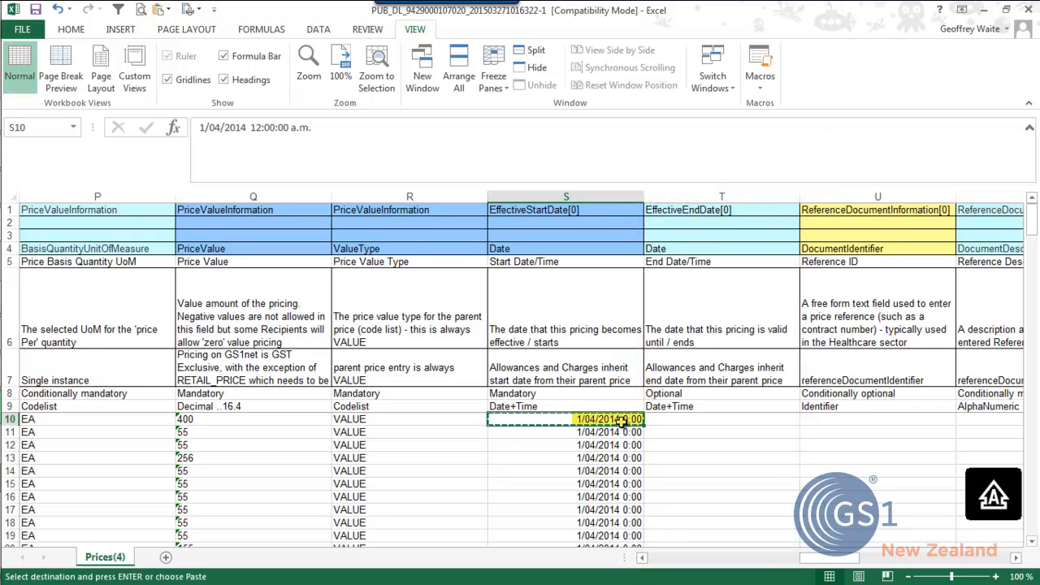
pyautogui.press('Right')
pyautogui.hotkey('ctrl', 'v')
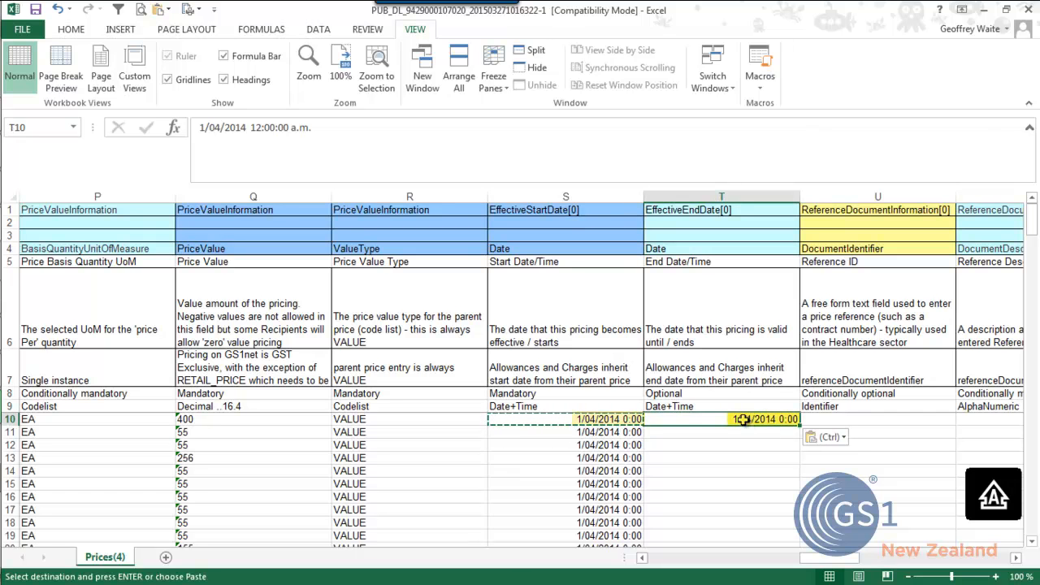
pyautogui.click(197, 127)
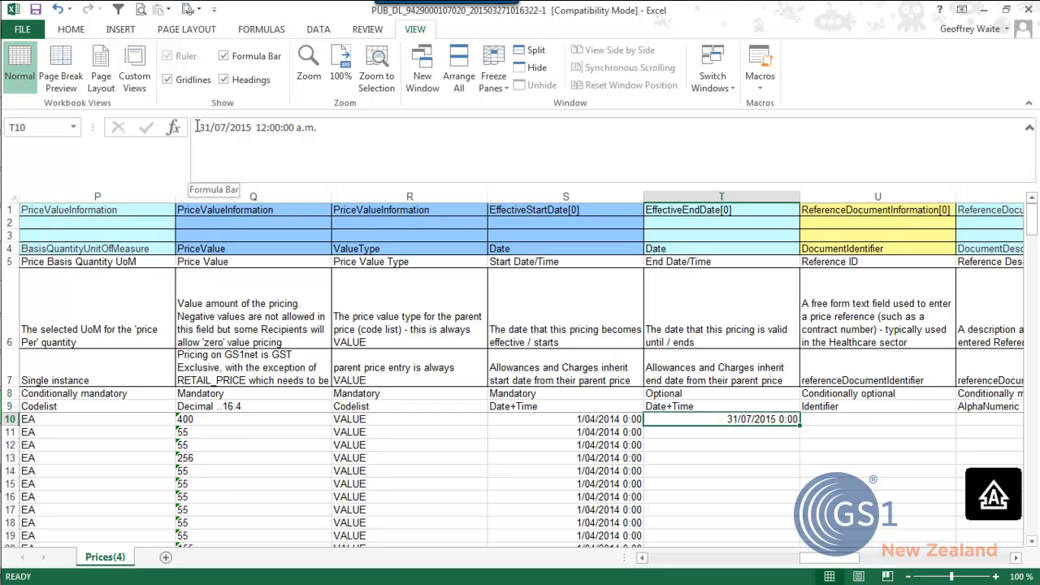
# Fill the End Date/Time 31/07/2015 0:00 down to row 60 as identical copies, and check the last original row
pyautogui.doubleClick(800, 425)
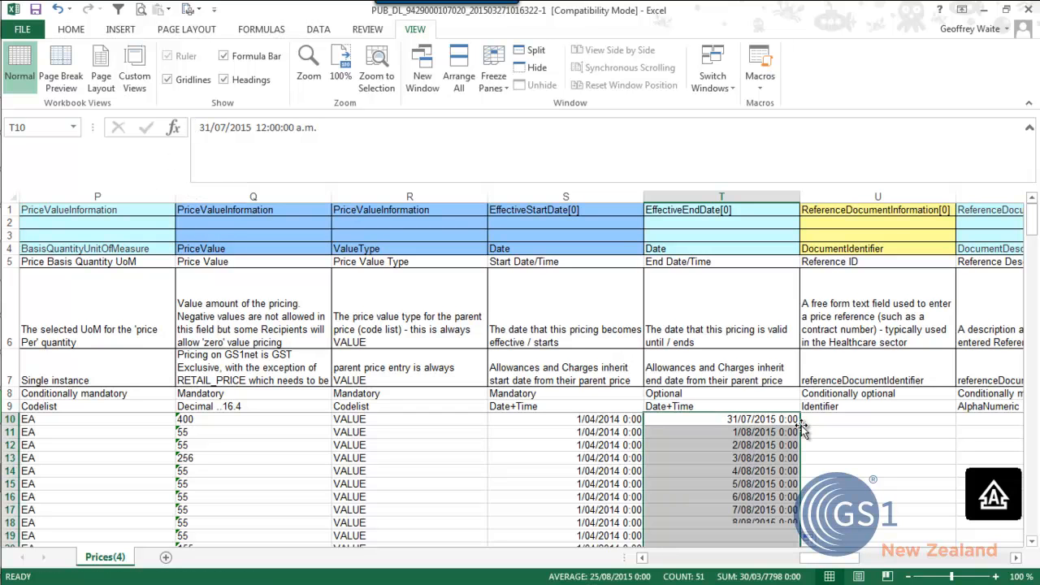
pyautogui.click(813, 542)
pyautogui.click(845, 379)
pyautogui.moveTo(1031, 221); pyautogui.dragTo(1032, 268)
pyautogui.click(699, 433)
pyautogui.click(600, 437)
pyautogui.click(714, 419)
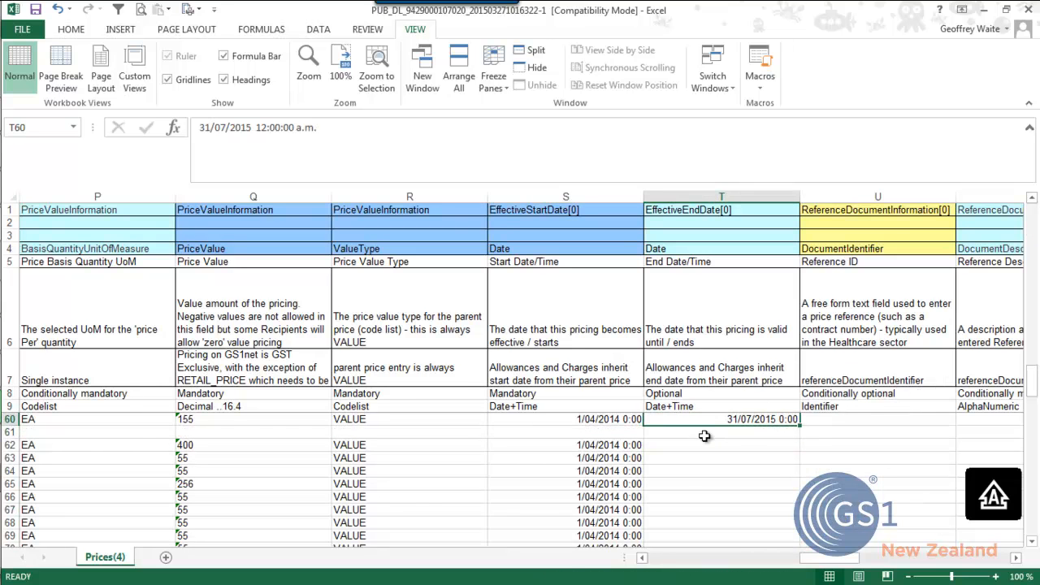
# Examine the Price Action Code and Price Reason of new price row 62, and the Price Reason options in GS1net Webforms
pyautogui.click(705, 436)
pyautogui.click(661, 449)
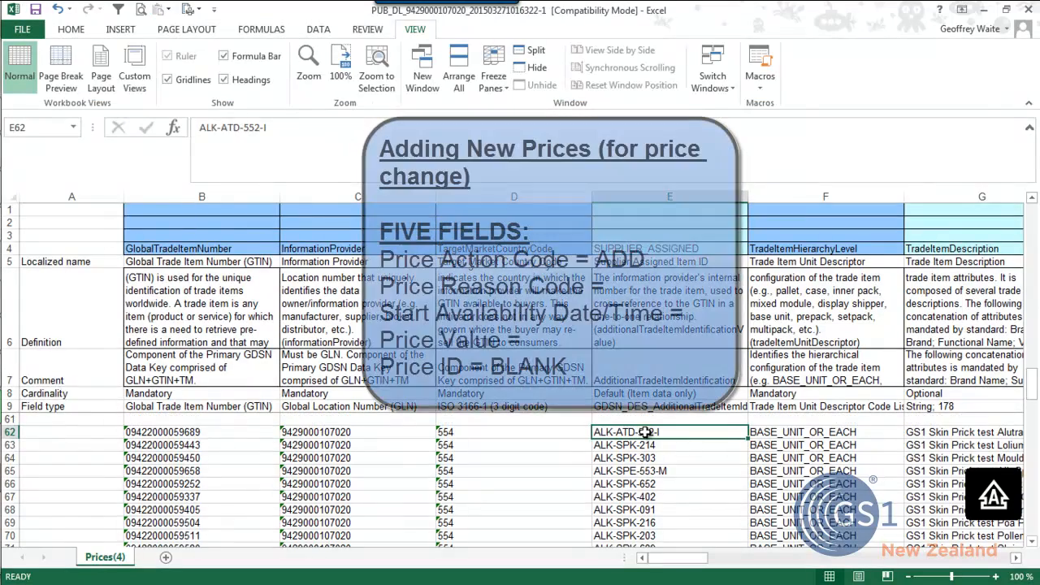
pyautogui.press('Right')
pyautogui.press('Right')
pyautogui.press('Right')
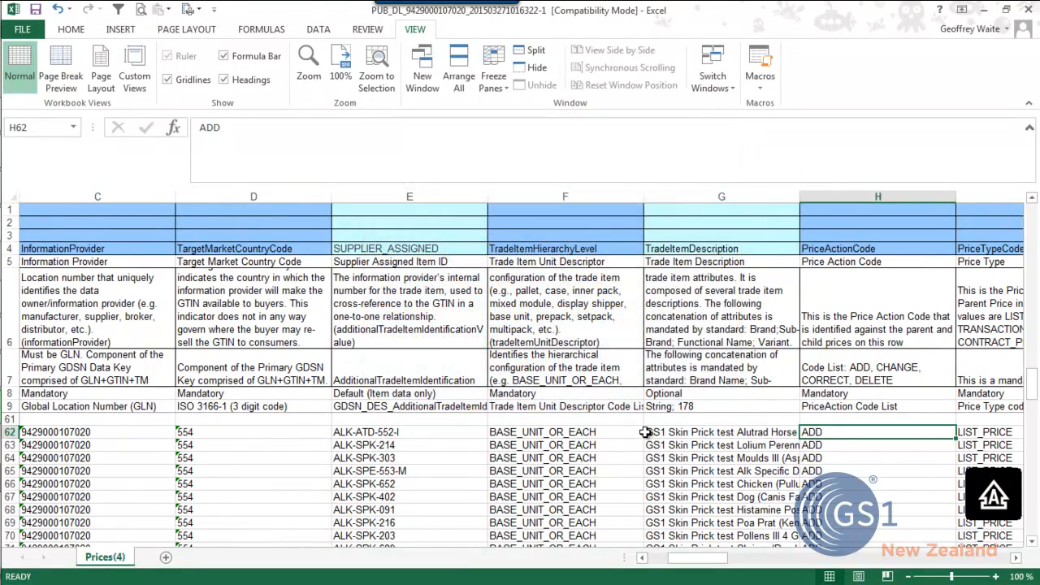
pyautogui.press('Right')
pyautogui.press('Right')
pyautogui.press('Right')
pyautogui.press('Right')
pyautogui.press('Right')
pyautogui.press('Right')
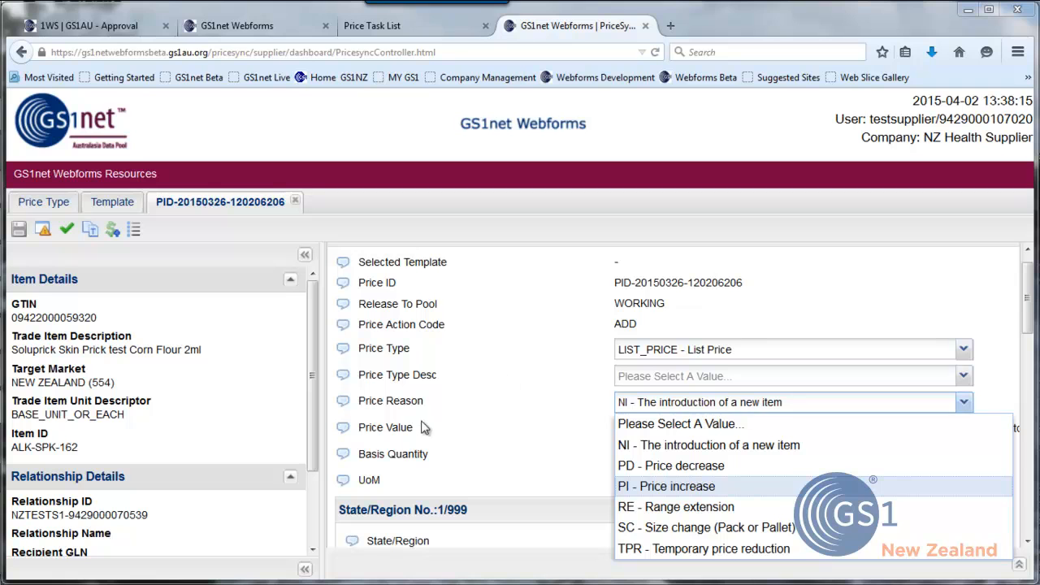
pyautogui.click(971, 406)
pyautogui.click(970, 407)
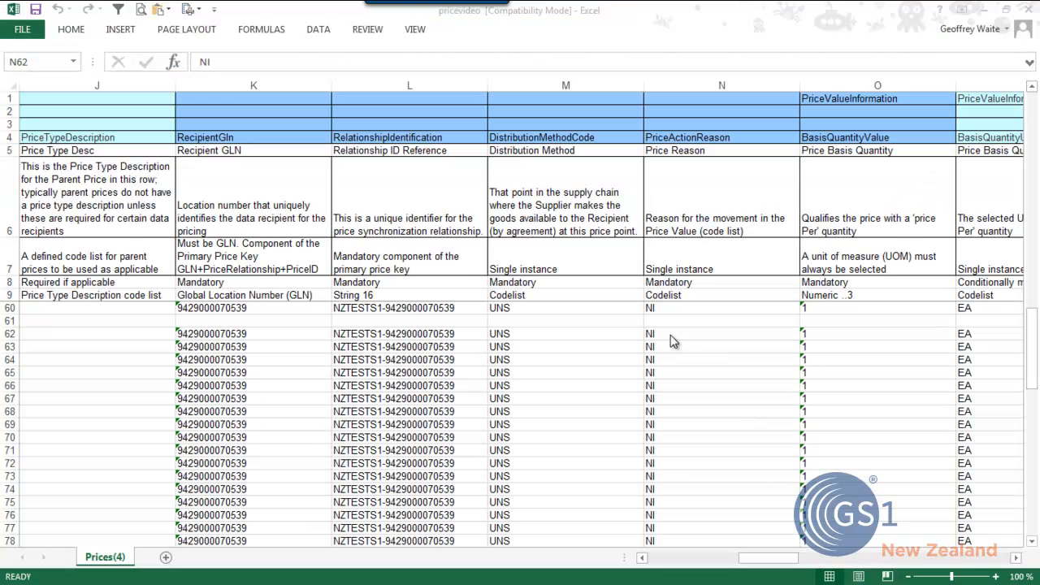
# Set the Price Reason in N62 to PI and fill it down through the new price rows
pyautogui.click(671, 336)
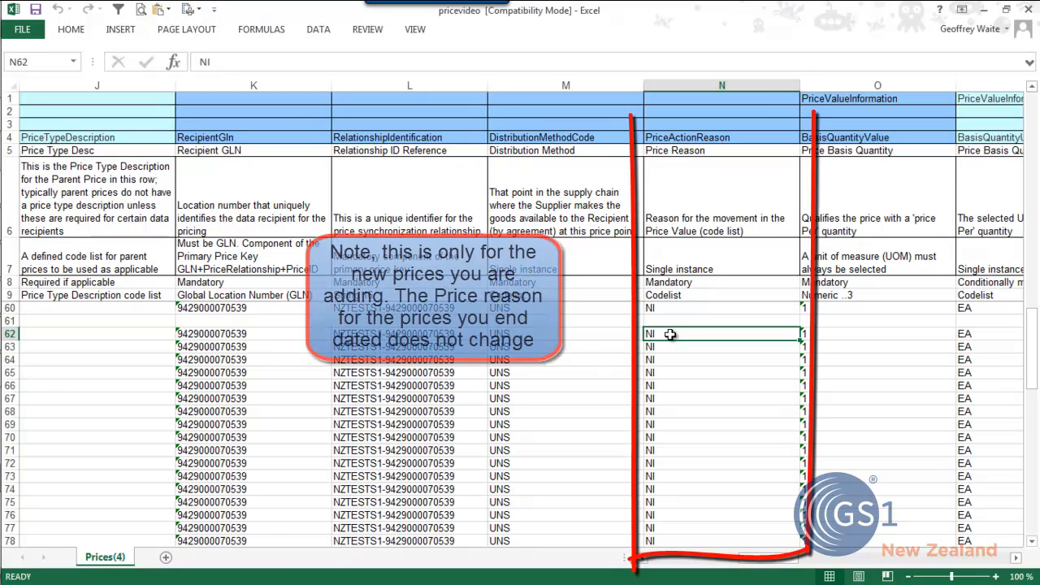
pyautogui.write('PI')
pyautogui.press('Return')
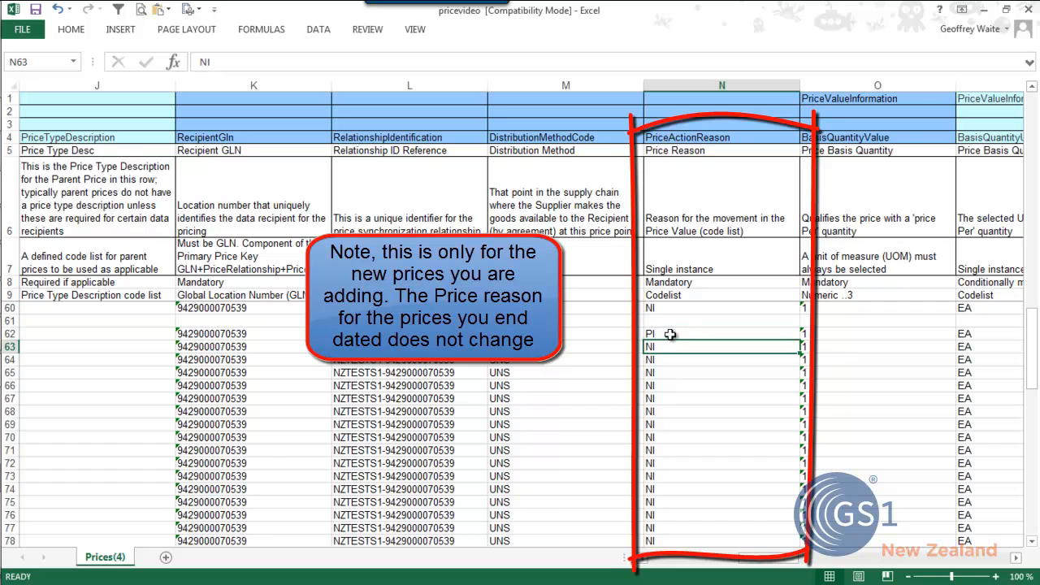
pyautogui.click(672, 335)
pyautogui.doubleClick(795, 338)
pyautogui.click(757, 337)
# Compare the Price IDs in column AD of the original rows ending at 60 with those of the new rows starting at 62
pyautogui.press('Right')
pyautogui.press('Right')
pyautogui.press('Right')
pyautogui.press('Right')
pyautogui.press('Right')
pyautogui.press('Right')
pyautogui.press('Right')
pyautogui.press('Right')
pyautogui.press('Right')
pyautogui.press('Right')
pyautogui.press('Right')
pyautogui.press('Right')
pyautogui.press('Right')
pyautogui.press('Right')
pyautogui.press('Right')
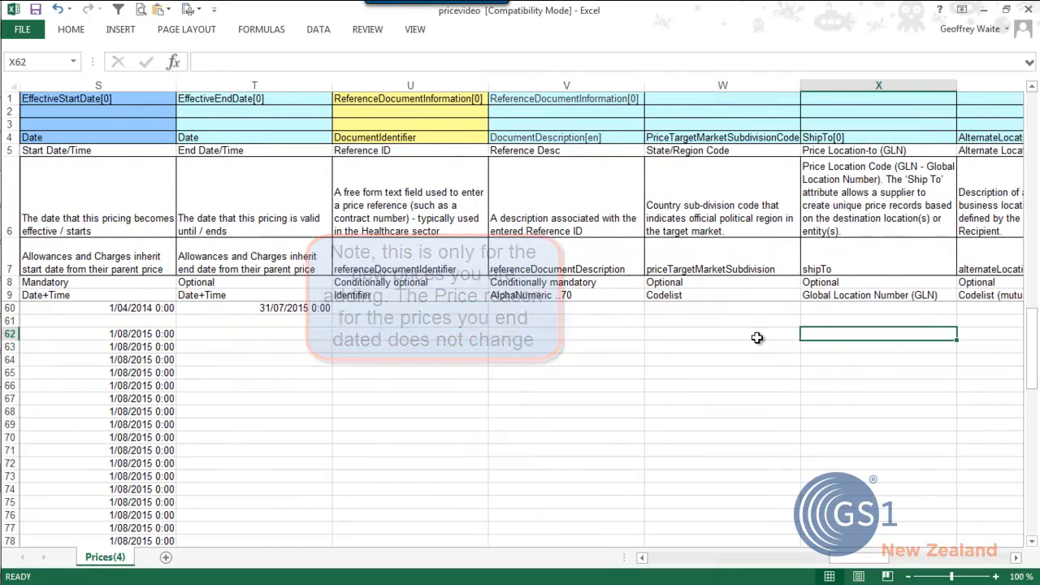
pyautogui.press('Right')
pyautogui.press('Right')
pyautogui.press('Right')
pyautogui.press('Right')
pyautogui.press('Right')
pyautogui.press('Right')
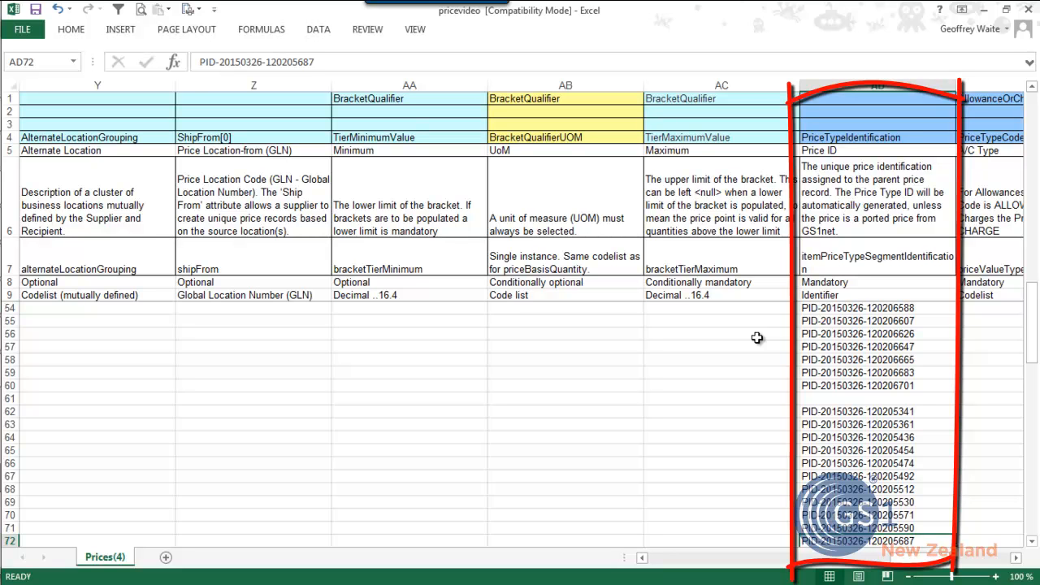
pyautogui.press('Up')
pyautogui.press('Up')
pyautogui.press('Up')
pyautogui.press('Up')
pyautogui.press('Up')
pyautogui.press('Up')
pyautogui.press('Up')
pyautogui.press('Up')
pyautogui.press('Up')
pyautogui.press('Up')
pyautogui.press('Up')
pyautogui.press('Up')
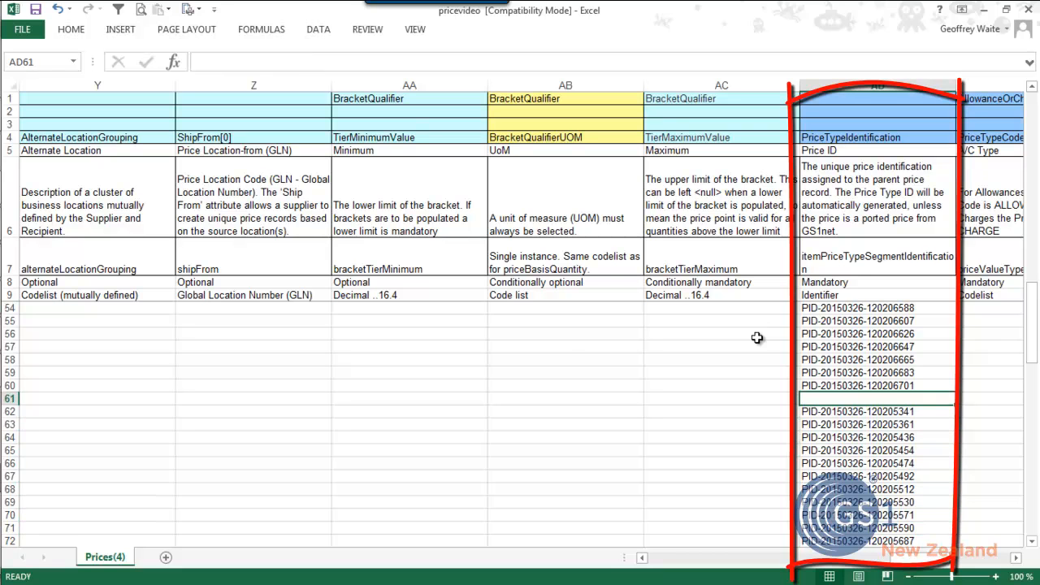
pyautogui.press('Up')
pyautogui.press('Up')
pyautogui.press('Up')
pyautogui.press('Up')
pyautogui.press('Down')
pyautogui.press('Down')
pyautogui.press('Down')
pyautogui.press('Down')
pyautogui.press('Up')
pyautogui.press('Up')
pyautogui.press('Up')
pyautogui.press('Down')
pyautogui.press('Down')
pyautogui.press('Down')
pyautogui.press('Down')
pyautogui.press('Down')
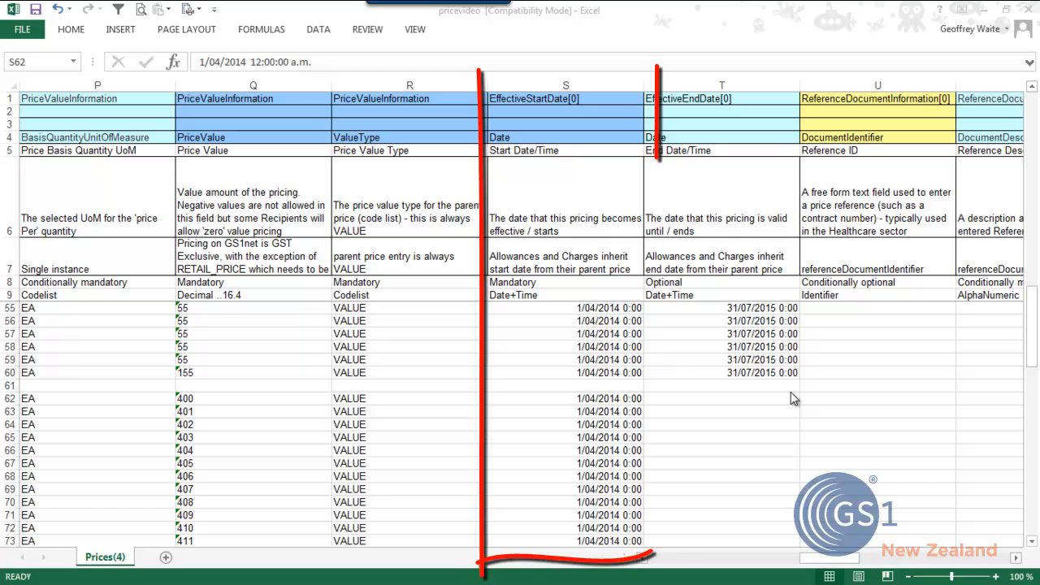
# Check the start and end dates of original row 60, and change the Start Date/Time of new price row 62 to 1/08/2015
pyautogui.click(719, 372)
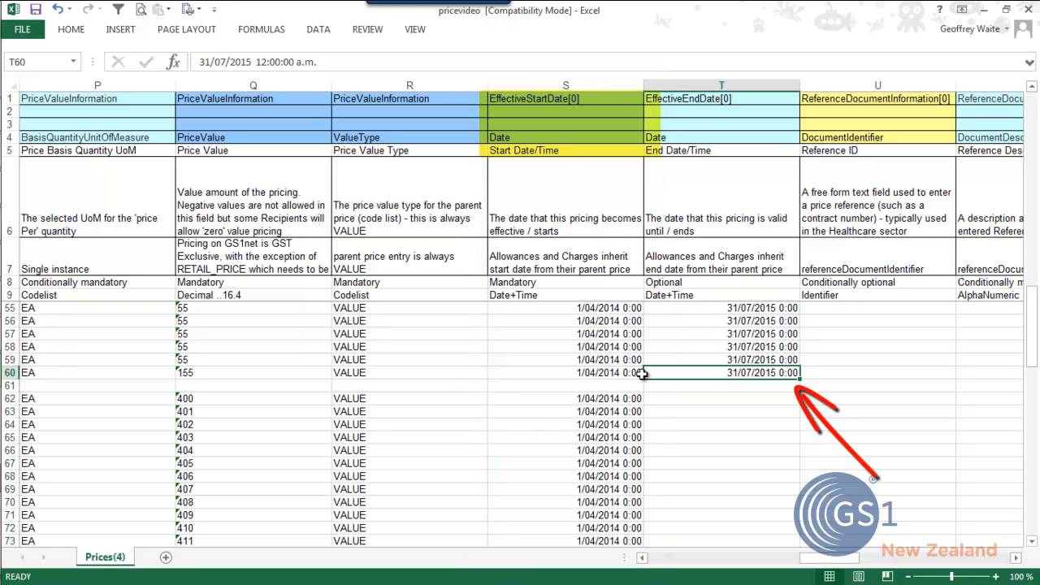
pyautogui.click(610, 372)
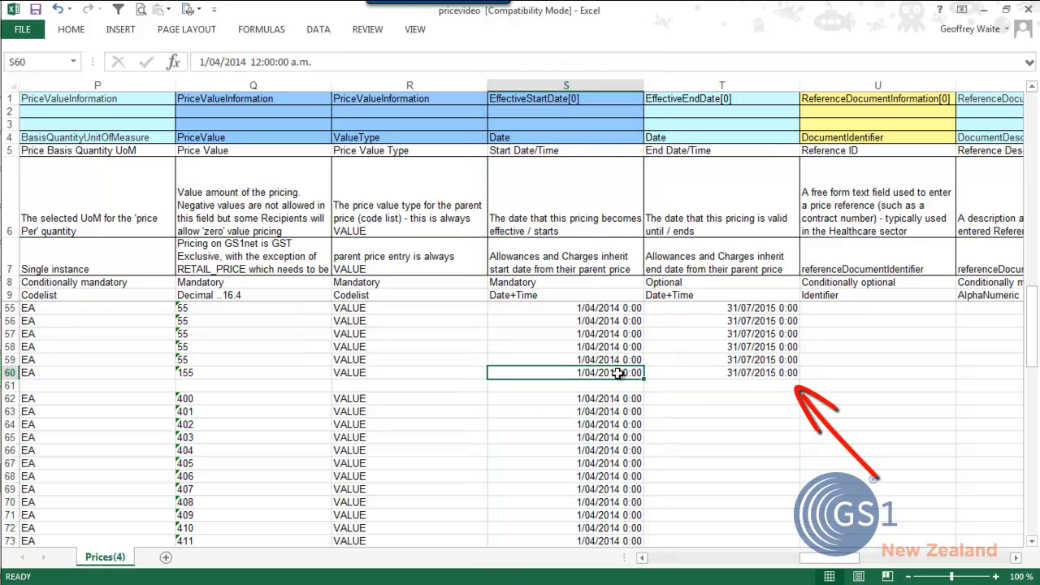
pyautogui.click(690, 374)
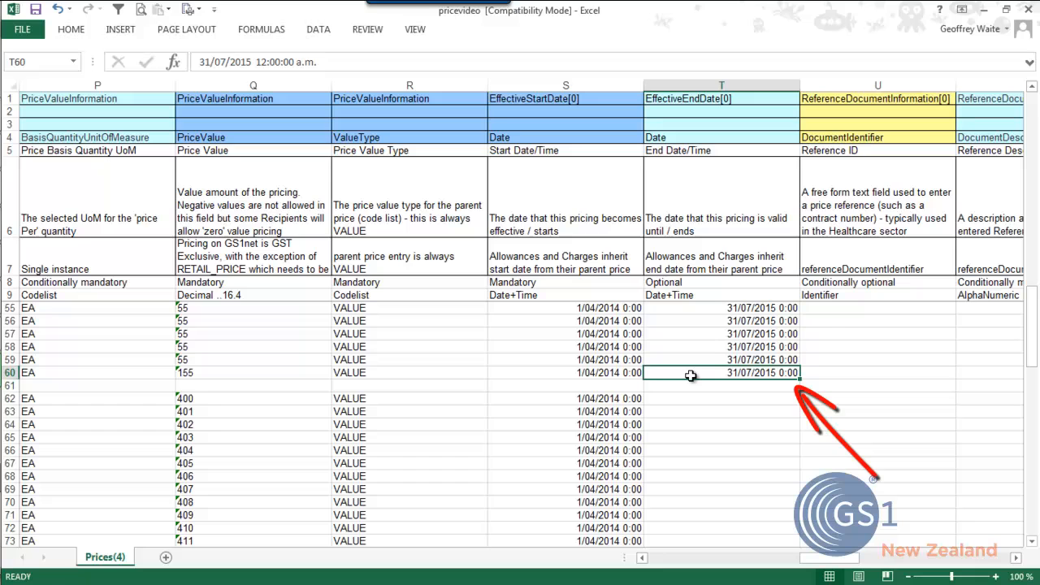
pyautogui.click(623, 400)
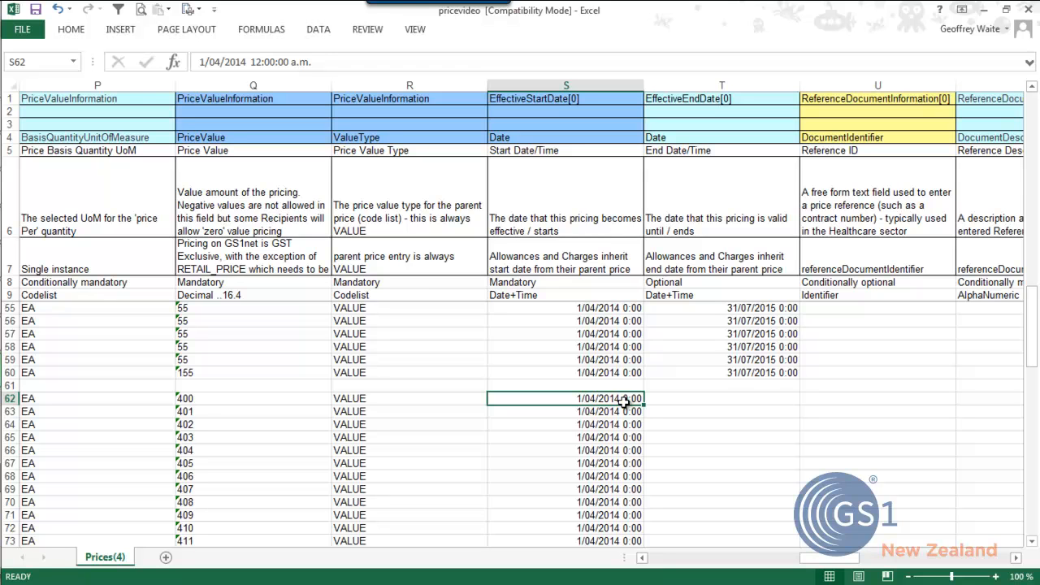
pyautogui.click(220, 62)
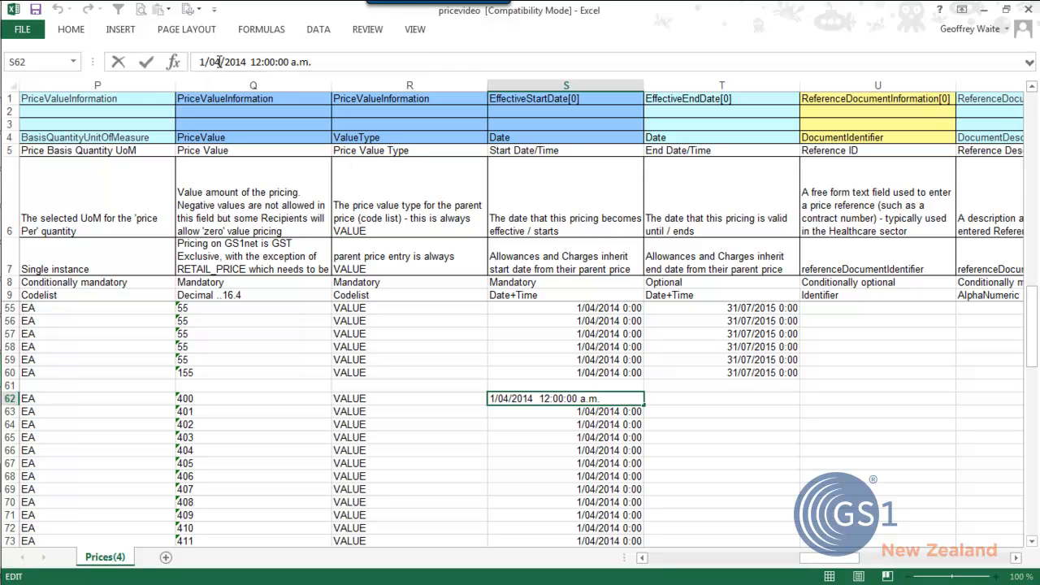
pyautogui.press('BackSpace')
pyautogui.write('8')
pyautogui.click(247, 62)
pyautogui.press('BackSpace')
pyautogui.write('5')
pyautogui.press('Return')
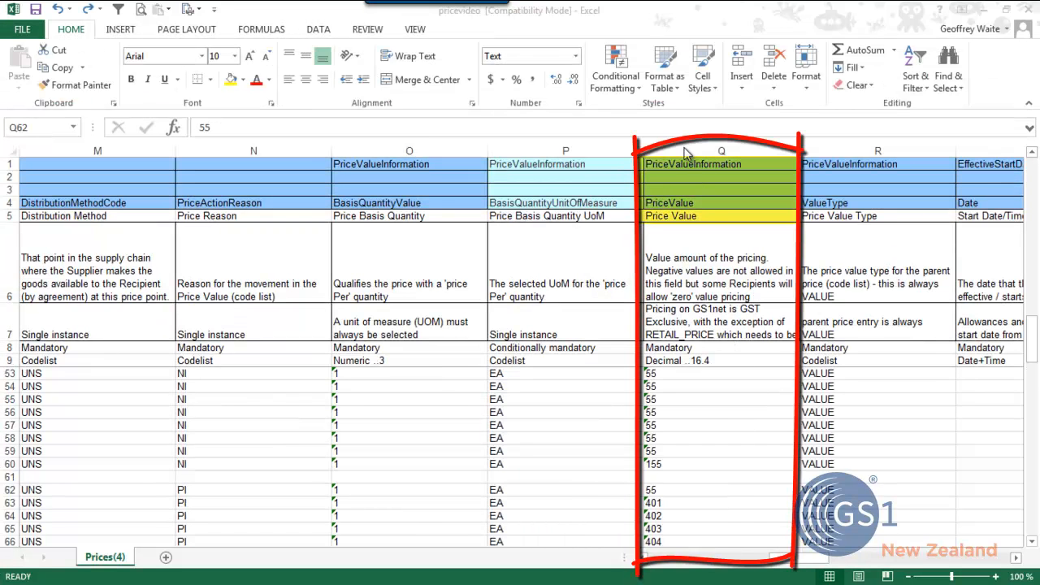
# Copy the value 55 from cell C5 of the Book1 workbook and paste it as row 62's Price Value in the pricevideo workbook
pyautogui.click(674, 204)
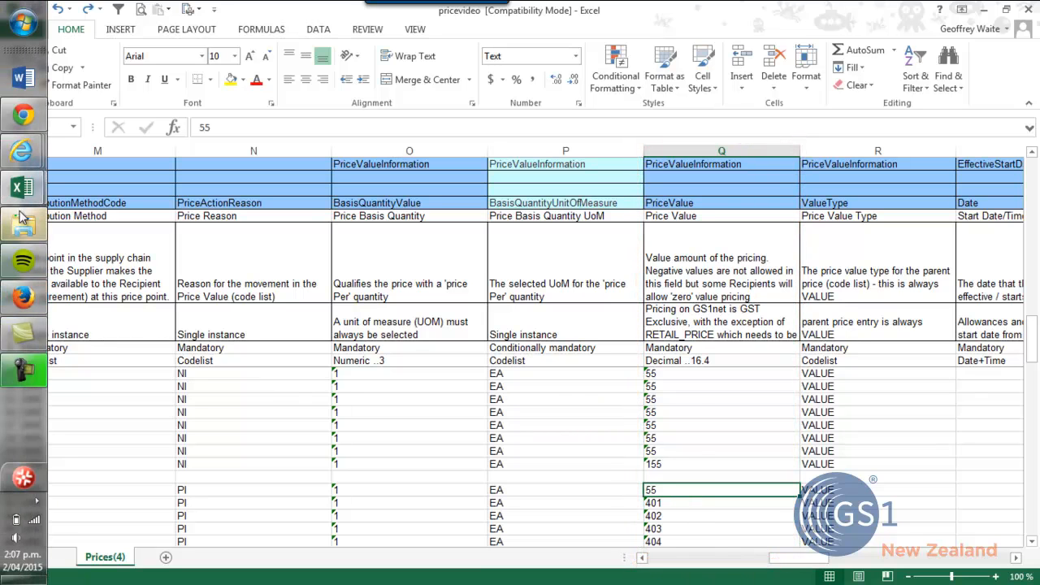
pyautogui.moveTo(22, 203)
pyautogui.click(193, 221)
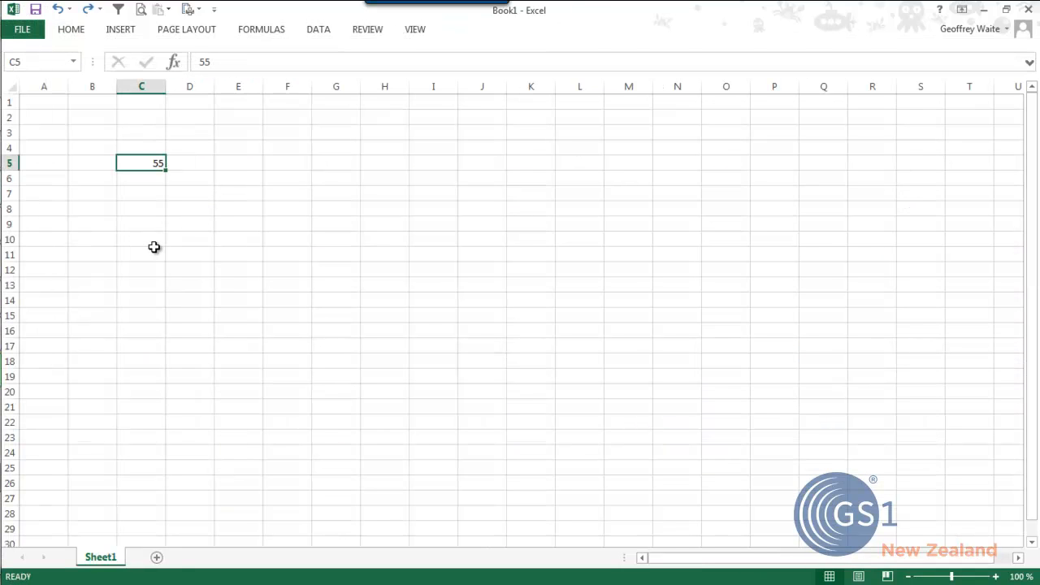
pyautogui.hotkey('ctrl', 'c')
pyautogui.moveTo(22, 187)
pyautogui.click(140, 147)
pyautogui.press('Return')
pyautogui.click(712, 503)
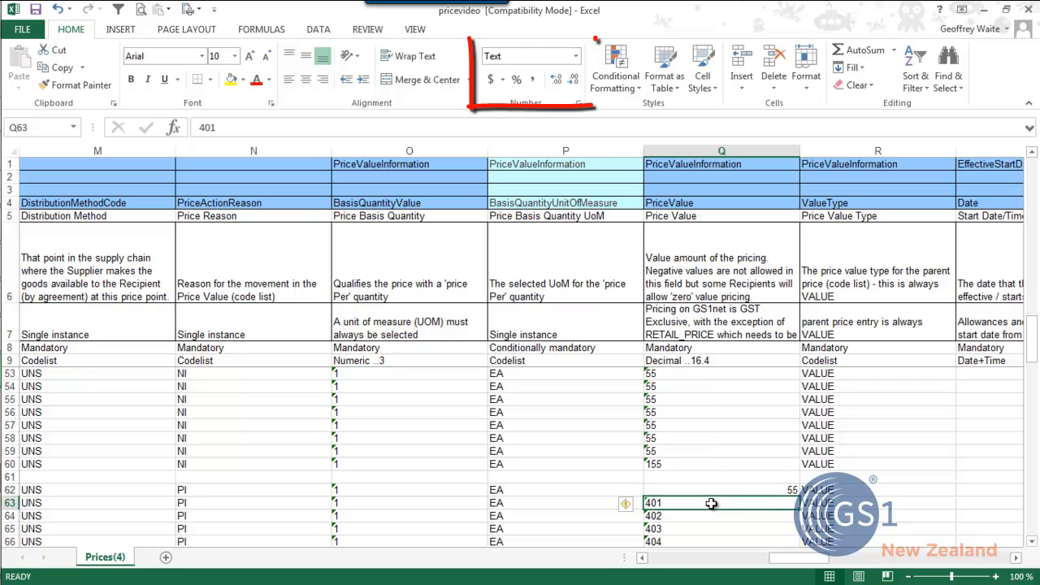
# Apply Q60's Text format to the pasted price in Q62 with Format Painter, and re-enter the cell so the value is stored as text
pyautogui.click(713, 482)
pyautogui.click(713, 499)
pyautogui.click(711, 493)
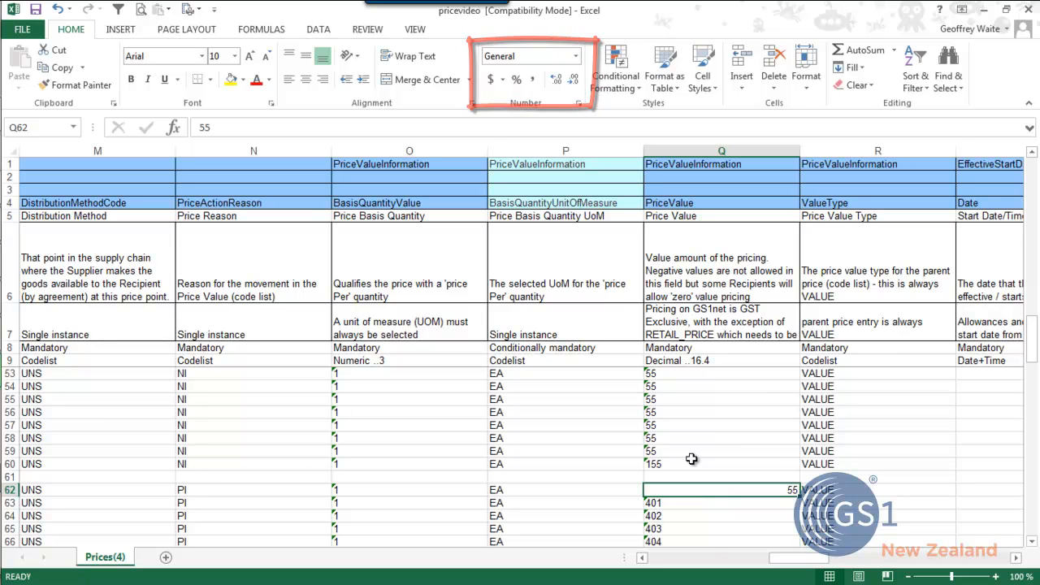
pyautogui.click(692, 463)
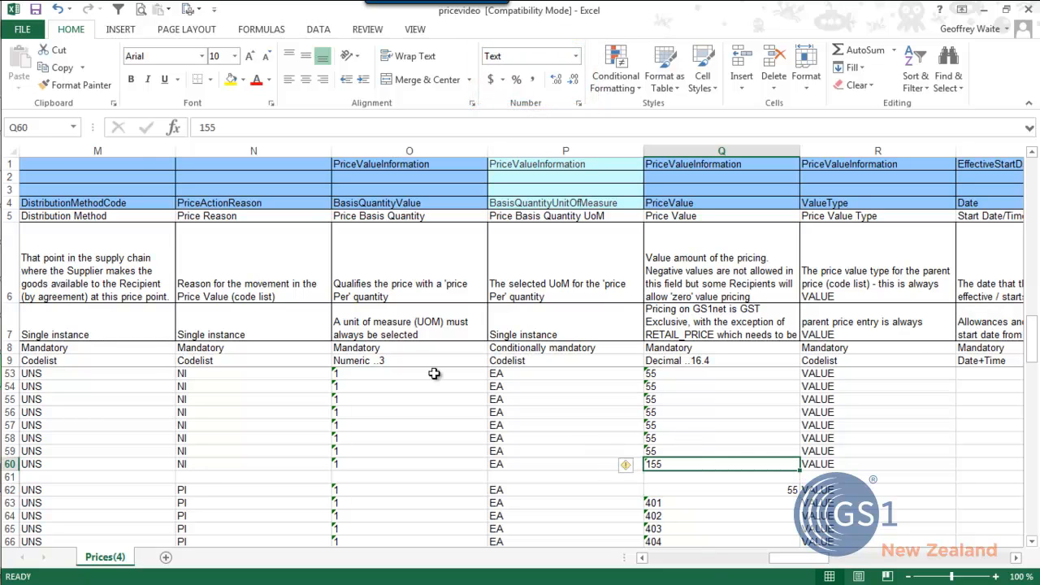
pyautogui.click(71, 94)
pyautogui.click(710, 491)
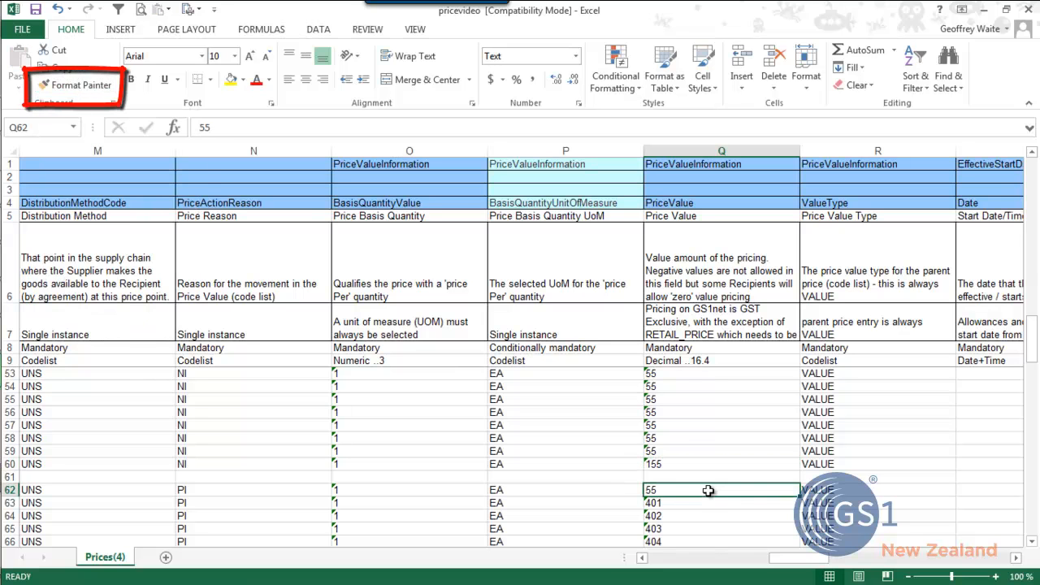
pyautogui.click(696, 505)
pyautogui.doubleClick(684, 495)
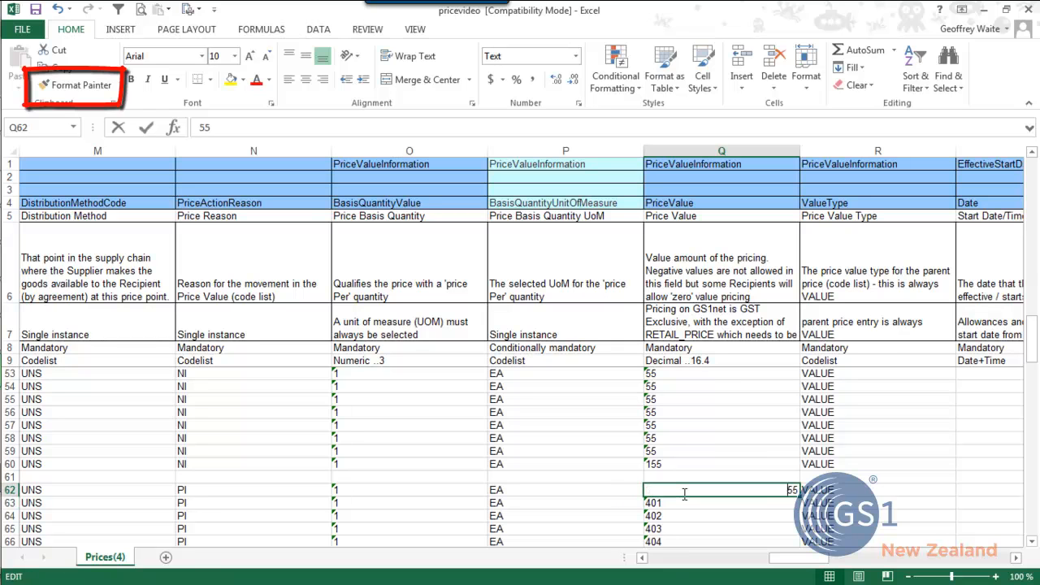
pyautogui.click(677, 525)
pyautogui.click(675, 493)
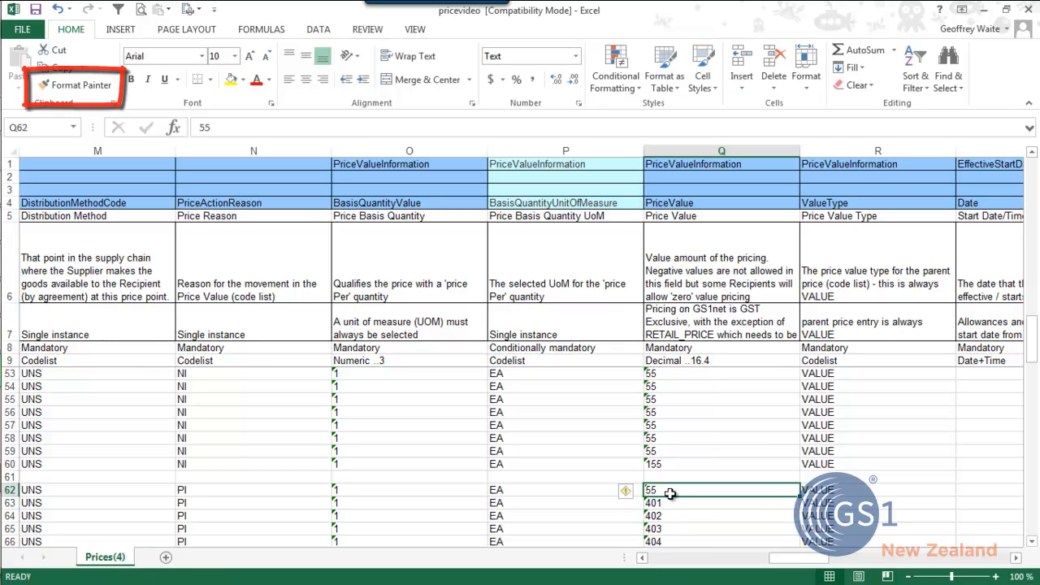
# Delete the blank row 61 between the original and new prices, and open Save As for the workbook
pyautogui.click(8, 477)
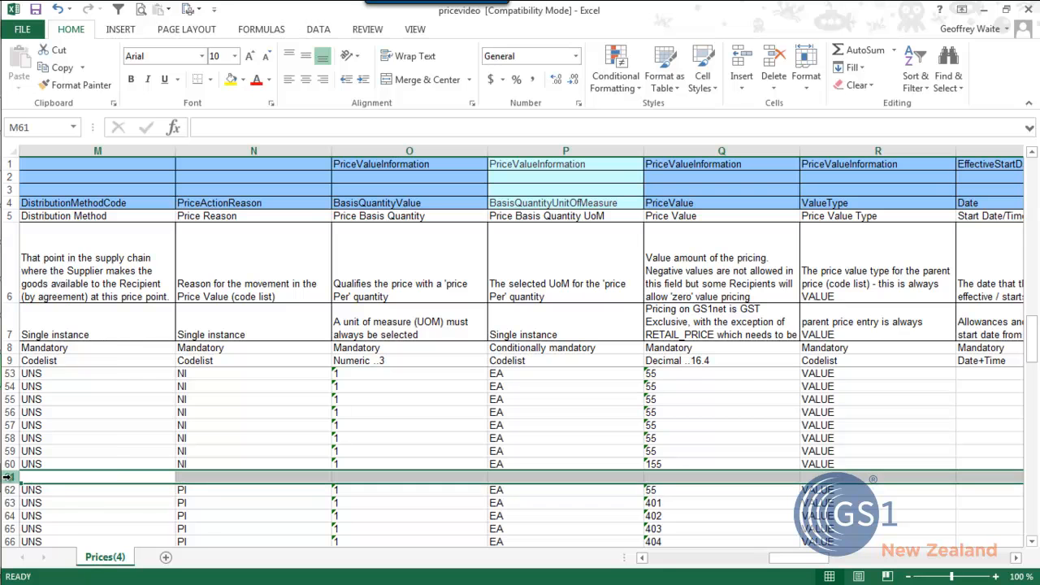
pyautogui.rightClick(9, 478)
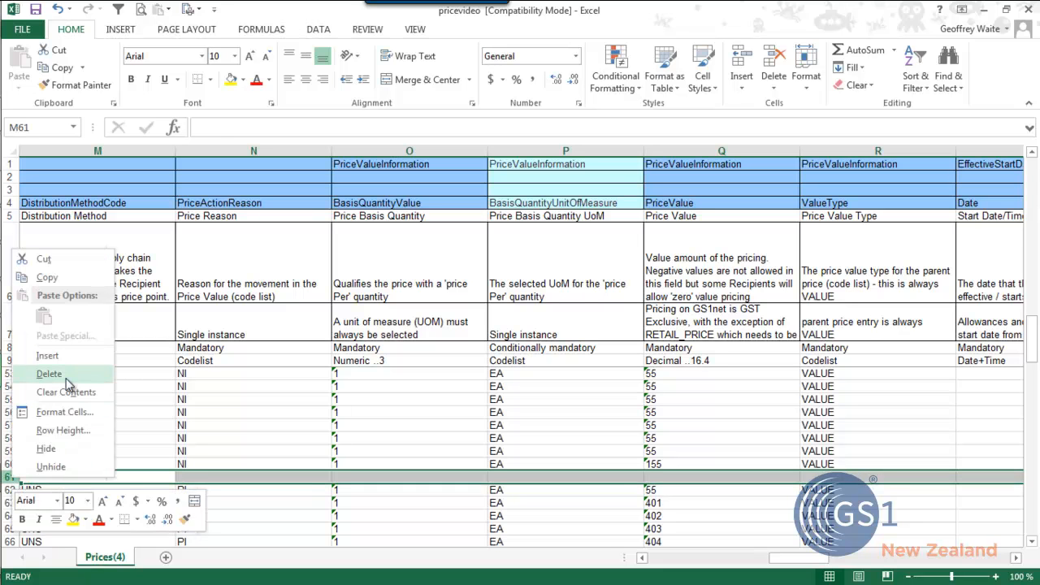
pyautogui.click(49, 374)
pyautogui.click(27, 32)
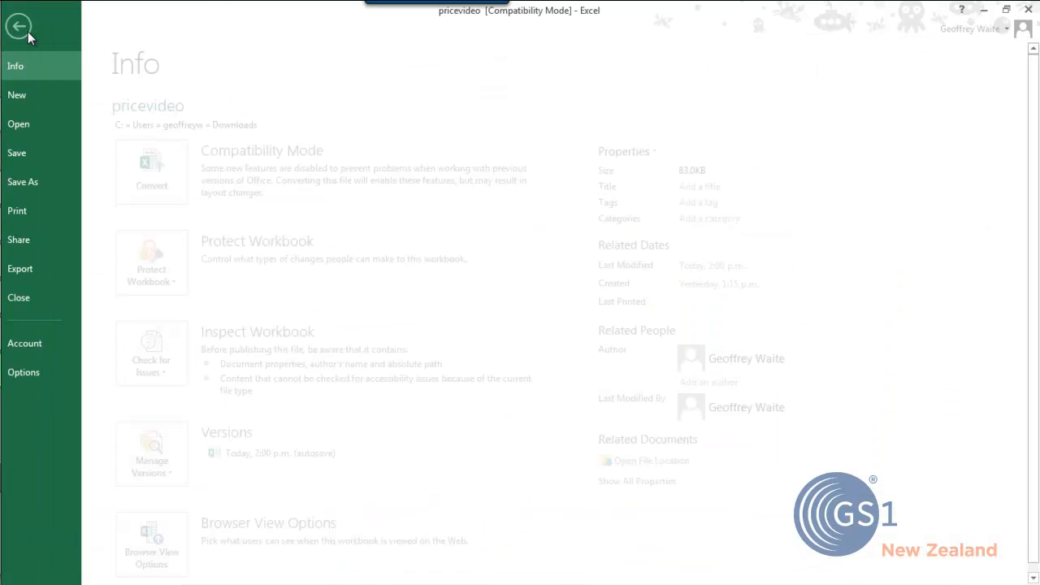
pyautogui.click(43, 185)
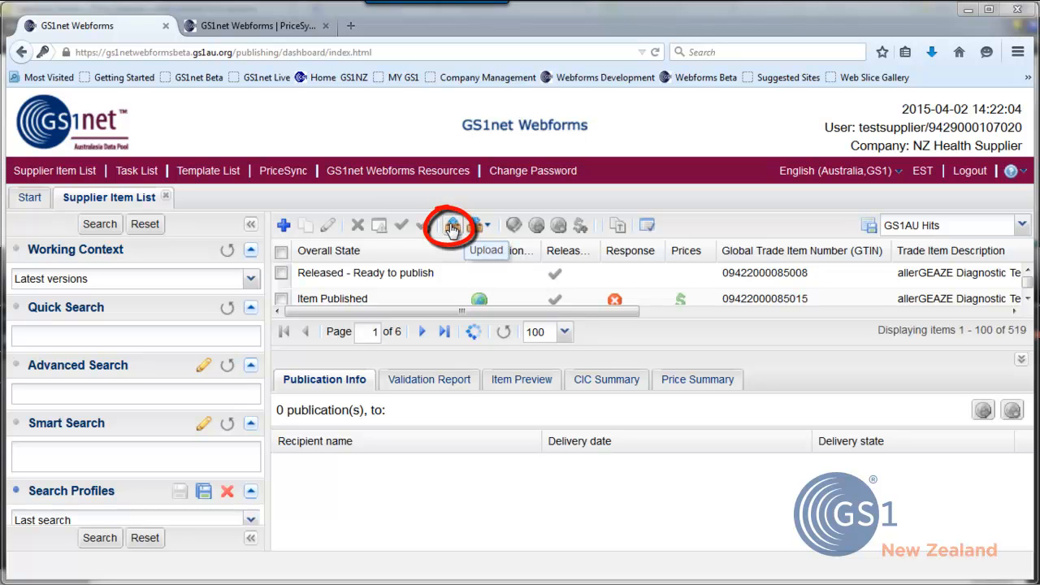
# In GS1net Webforms, choose pricevideo from the Downloads folder and start its upload with Release uploaded items left unticked
pyautogui.click(453, 229)
pyautogui.click(294, 164)
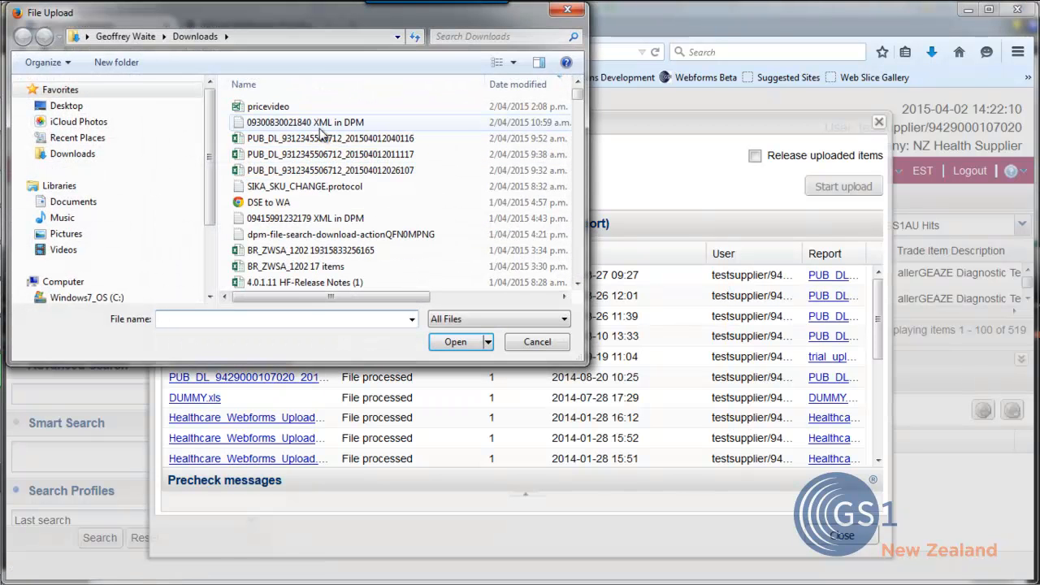
pyautogui.click(391, 110)
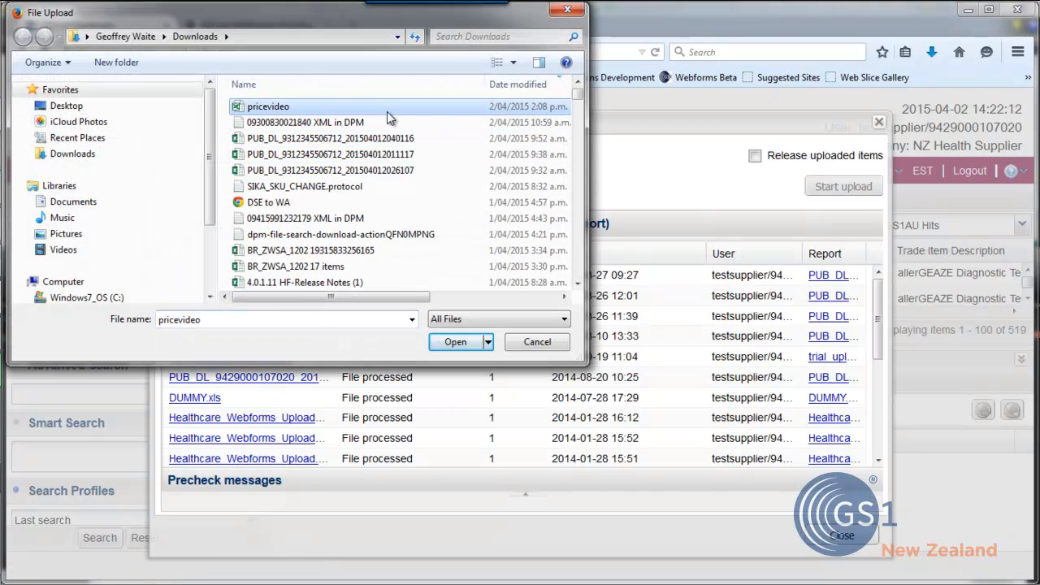
pyautogui.click(455, 342)
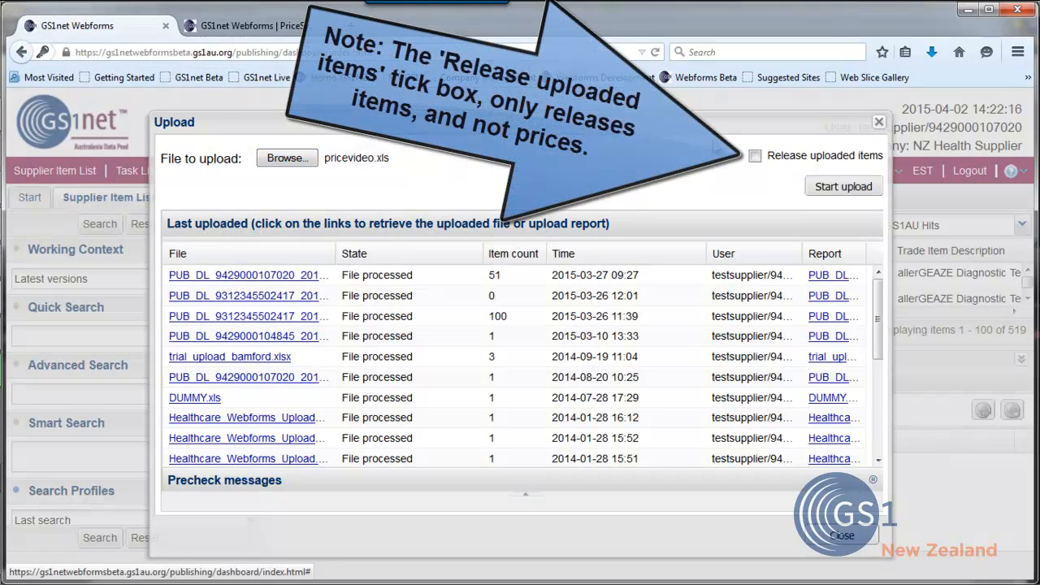
pyautogui.click(838, 194)
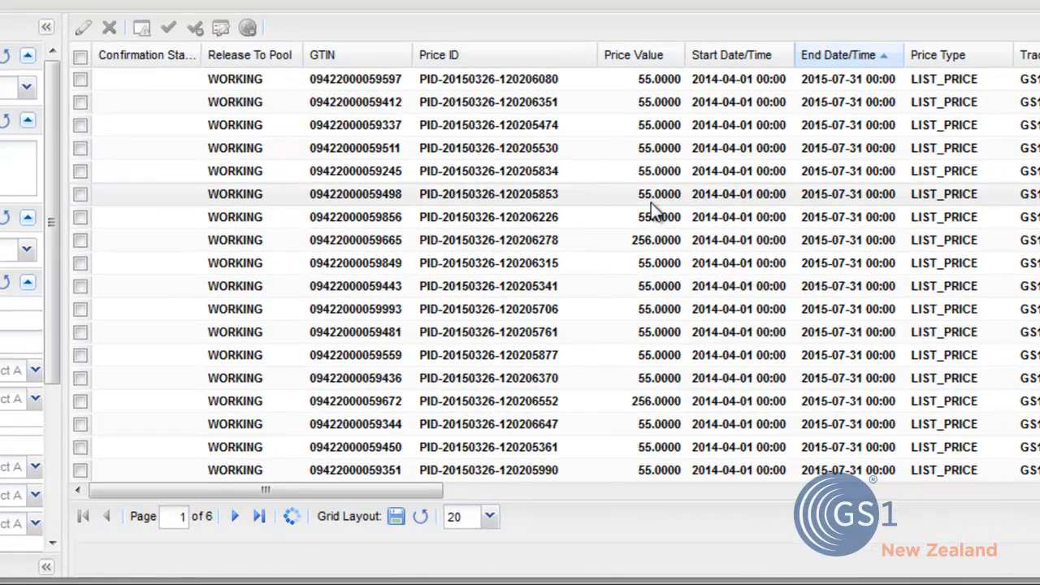
# Sort the uploaded price list by GTIN and show 100 items per page
pyautogui.click(351, 55)
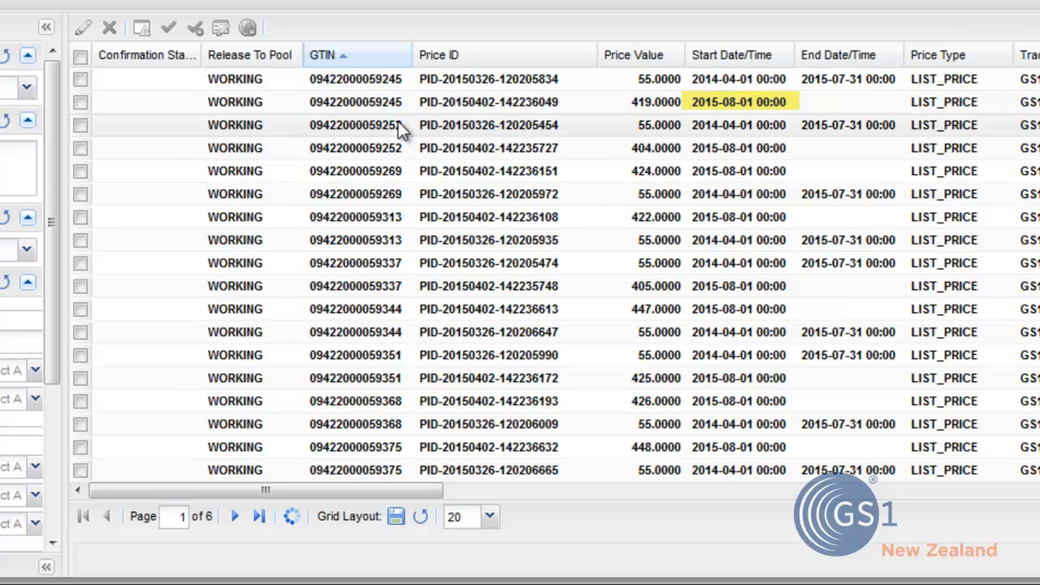
pyautogui.click(489, 517)
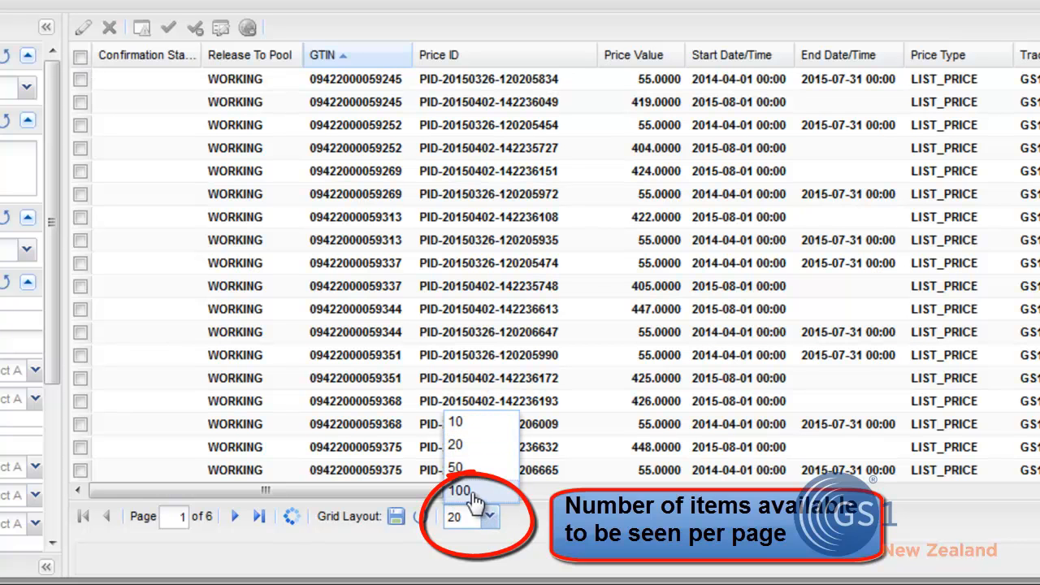
pyautogui.click(470, 491)
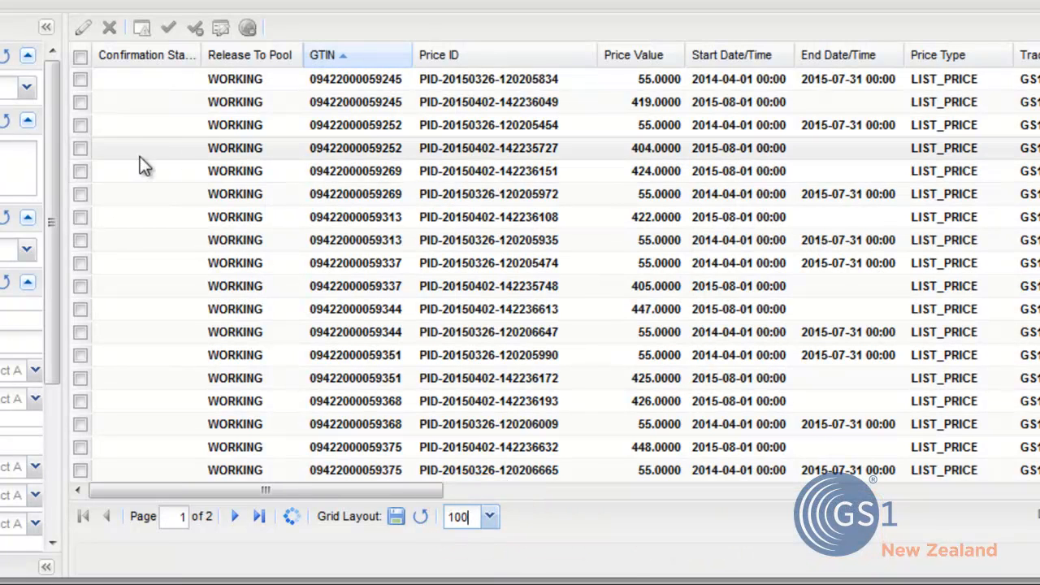
# Select all the prices on the current page of the GTIN-sorted list
pyautogui.click(79, 58)
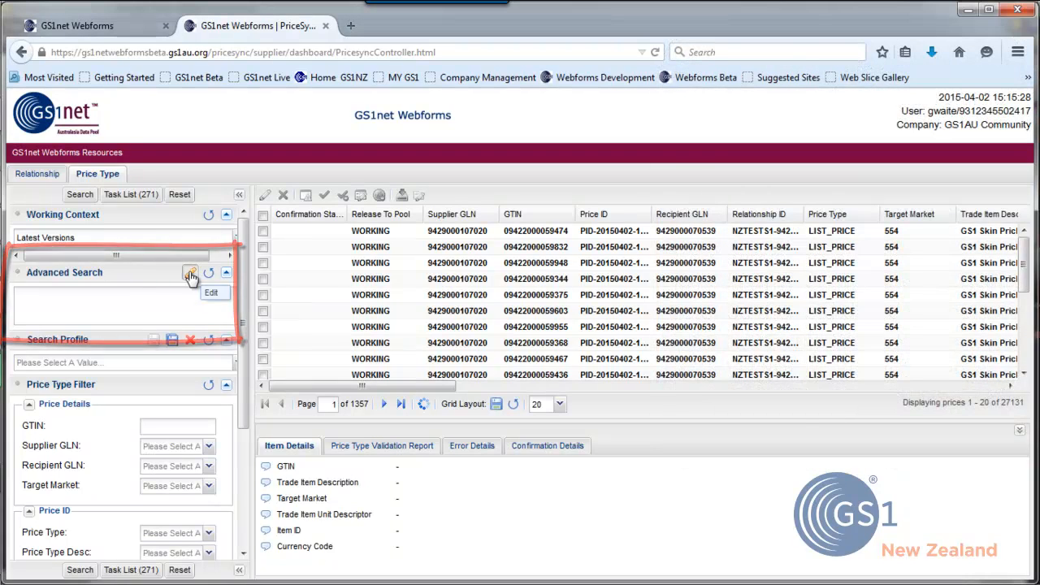
# Start an advanced price search with its first criterion set to End Date/Time and the Equals operator
pyautogui.click(189, 272)
pyautogui.click(322, 264)
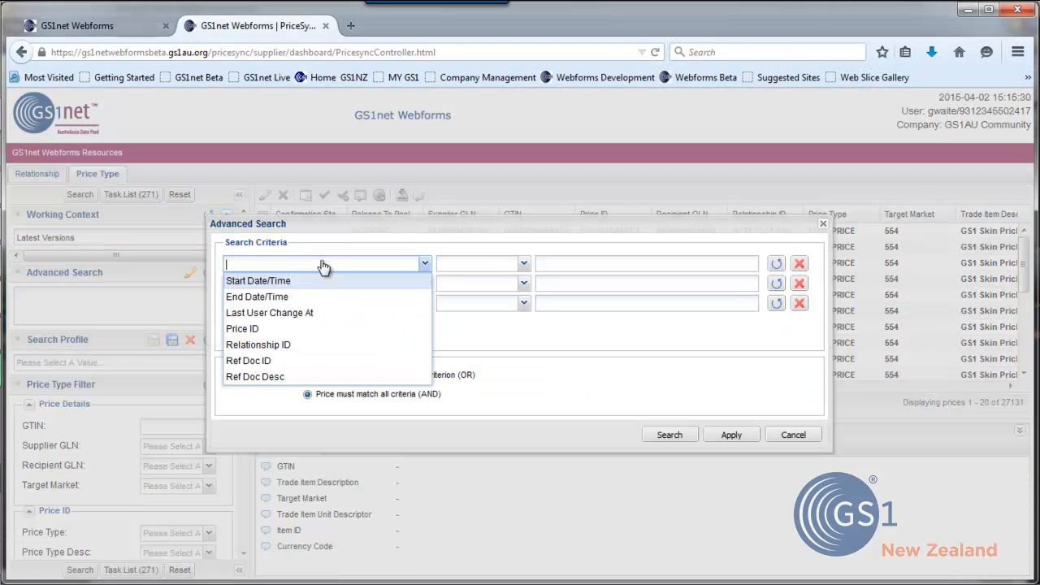
pyautogui.click(298, 297)
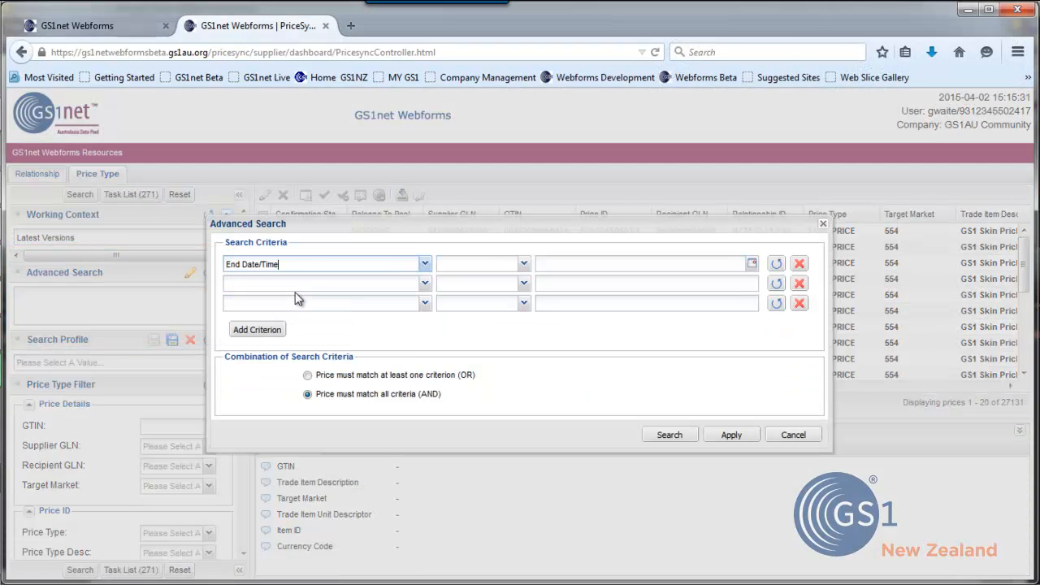
pyautogui.click(525, 264)
pyautogui.click(480, 282)
# Set the End Date/Time criterion's date to 2015-07-31 and run the advanced search
pyautogui.click(752, 264)
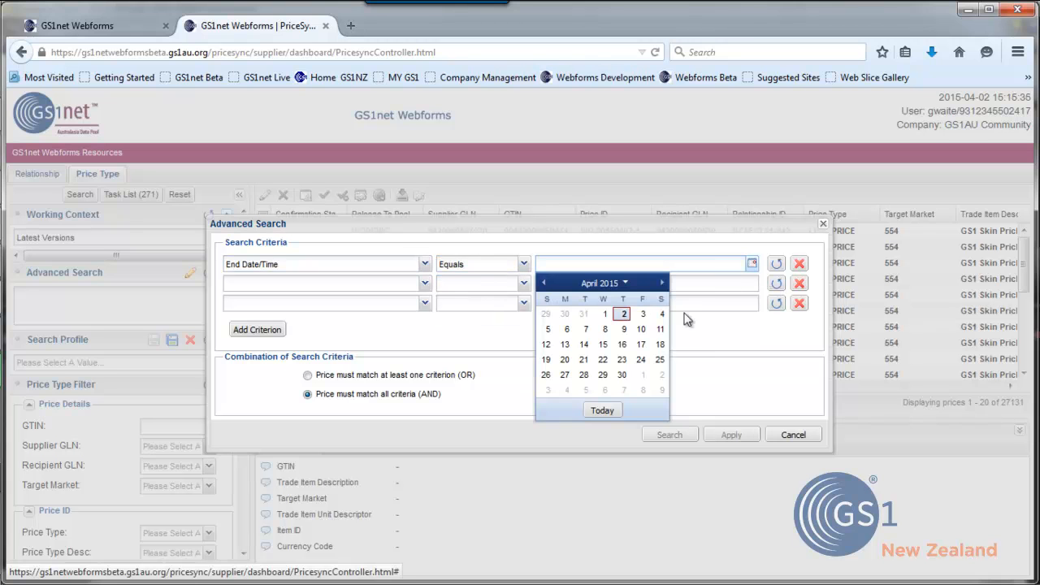
pyautogui.click(661, 283)
pyautogui.click(661, 283)
pyautogui.click(662, 283)
pyautogui.click(641, 375)
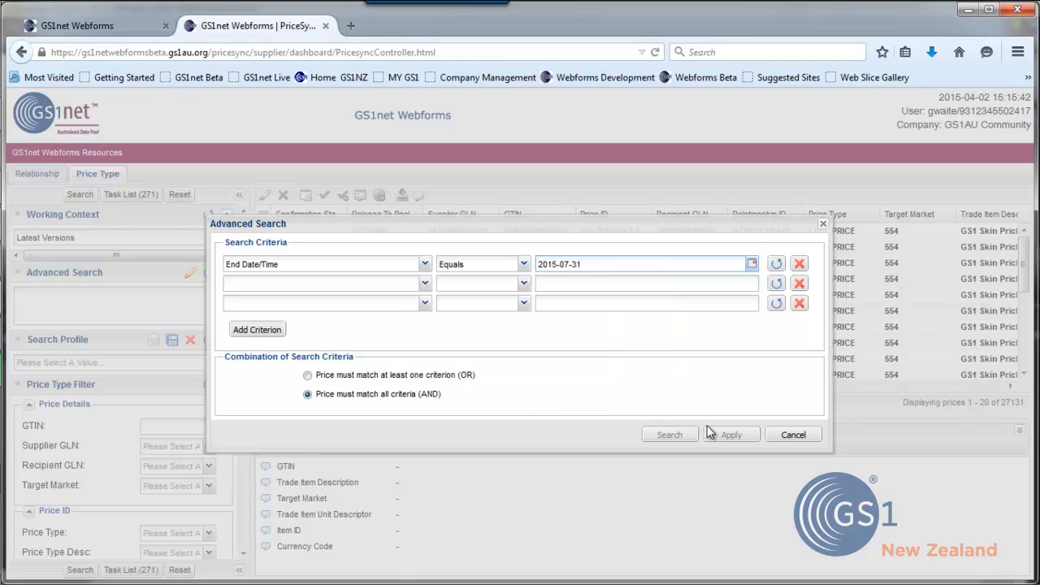
pyautogui.click(655, 431)
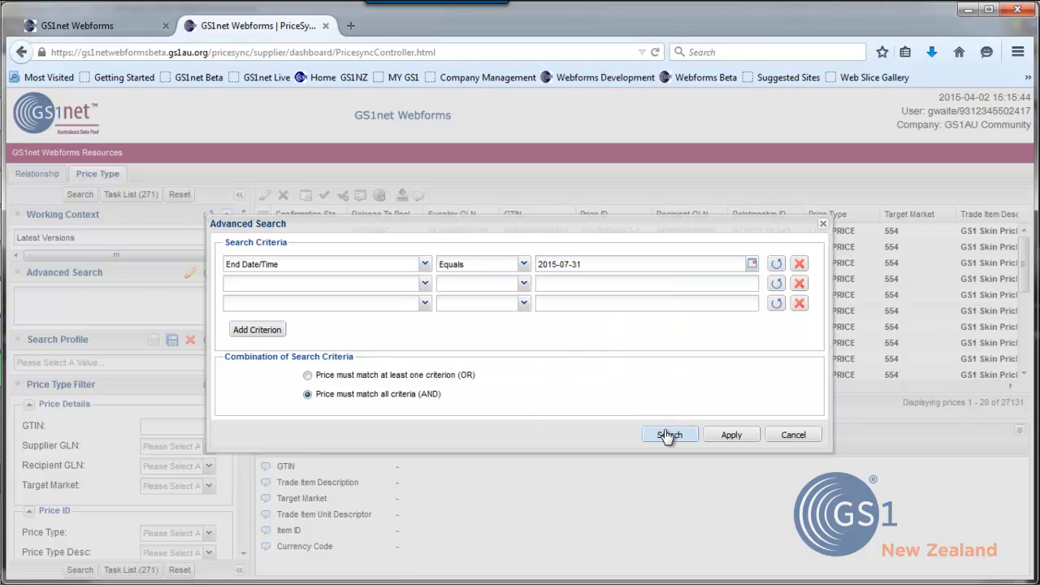
# Select all the end-dated prices on the first page of the search results
pyautogui.click(543, 264)
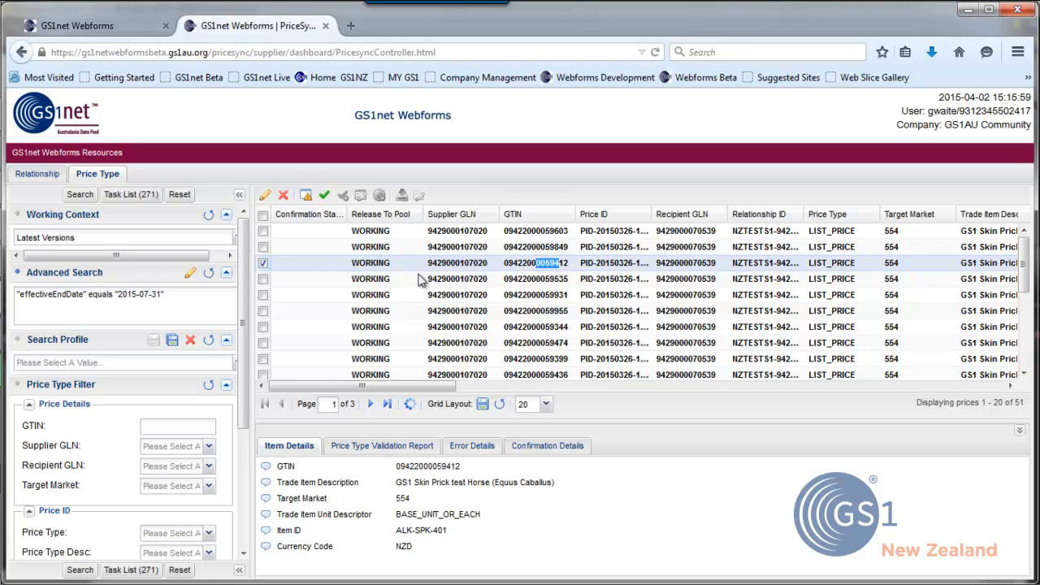
pyautogui.click(263, 215)
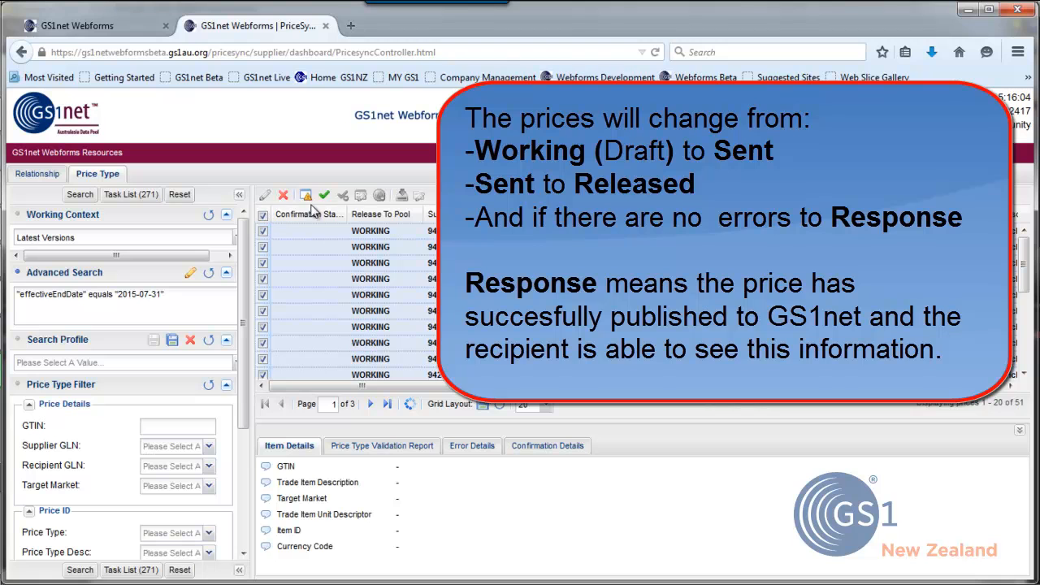